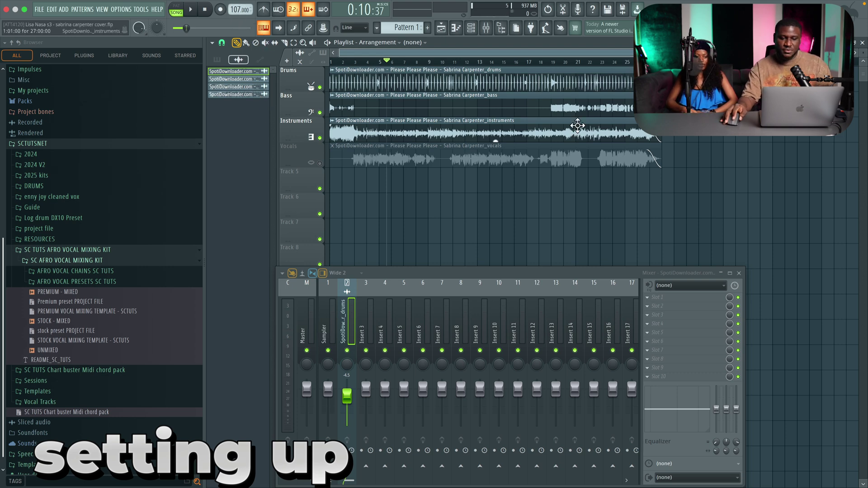
Detect the tempo of the drums clip using the 75 to 150 BPM range, and close the clip's settings.
double_click(360, 80)
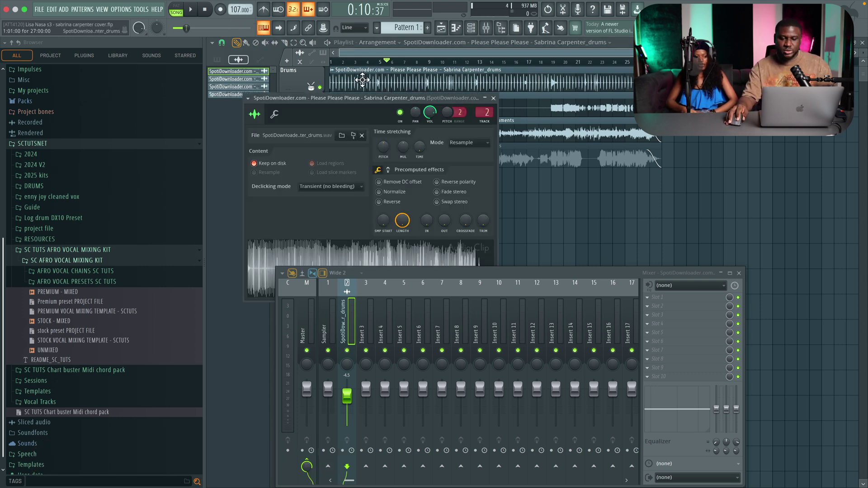
right_click(307, 254)
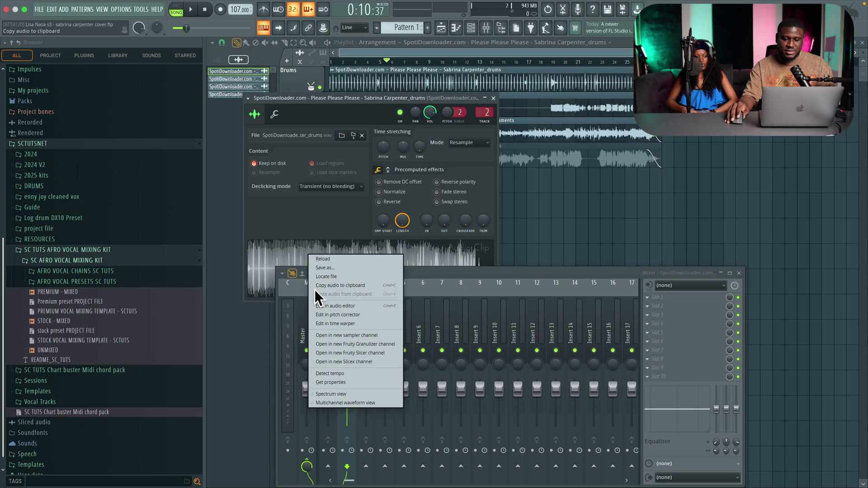
left_click(329, 373)
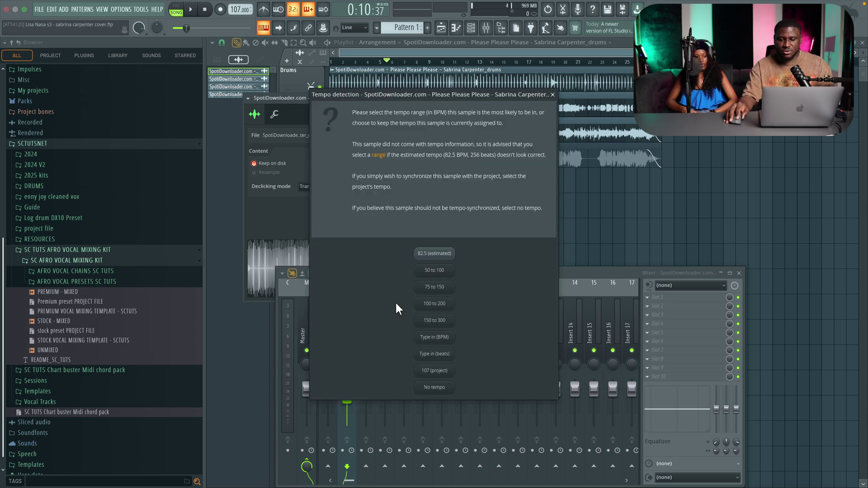
left_click(437, 288)
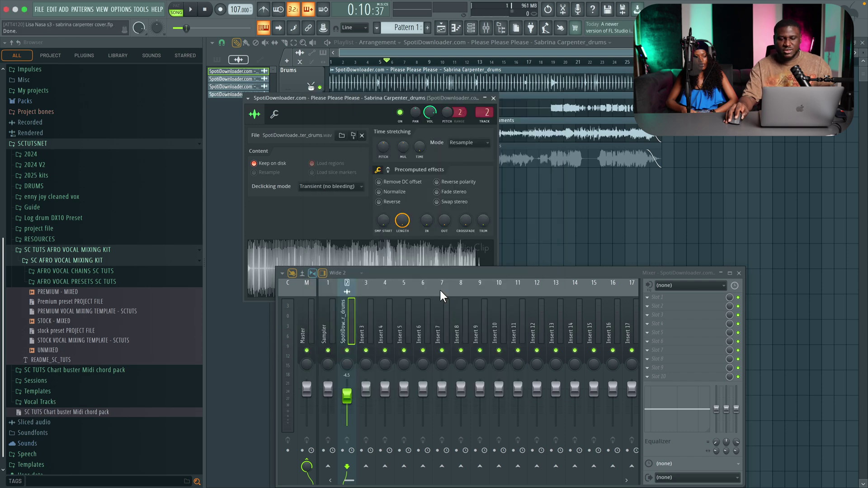
left_click(418, 54)
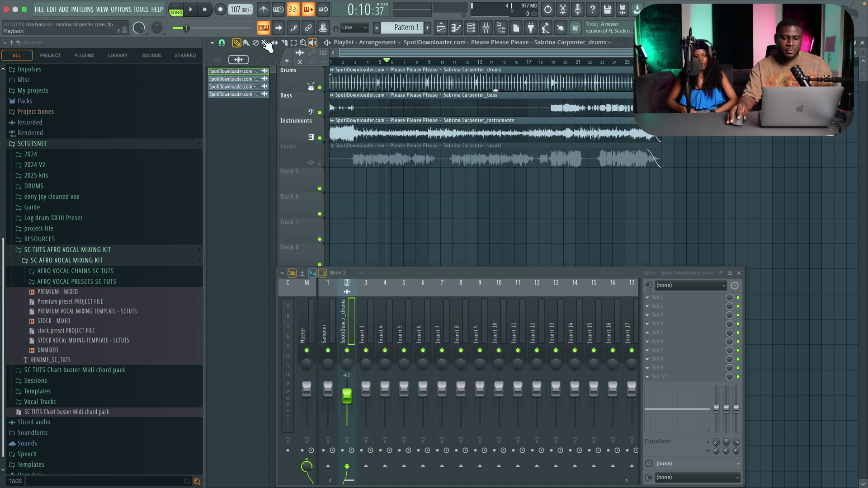
Check the audio device, sample rate and buffer length in the audio settings.
left_click(119, 9)
left_click(124, 37)
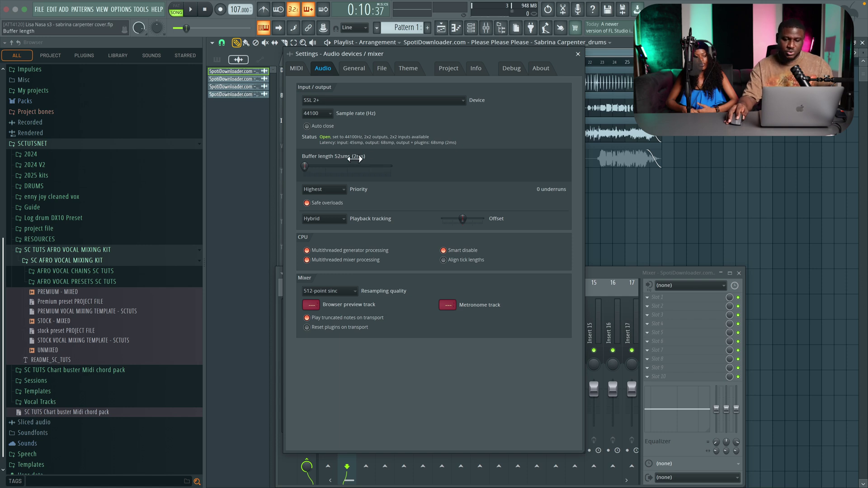
left_click(578, 54)
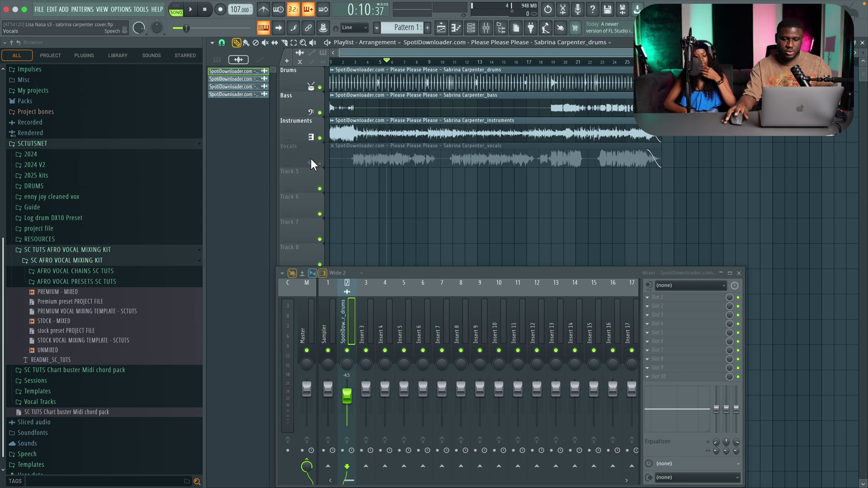
Make playlist Track 6 an audio track on mixer Insert 4 and name that insert Lead vox.
right_click(305, 199)
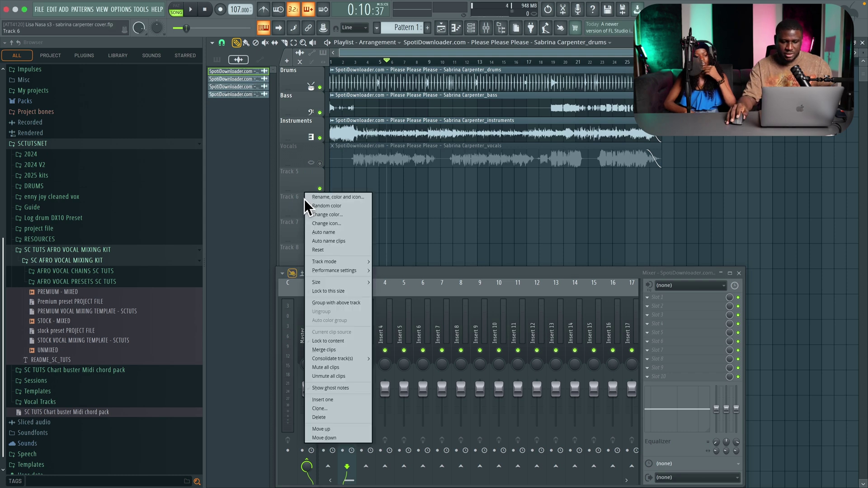
mouse_move(339, 260)
mouse_move(392, 270)
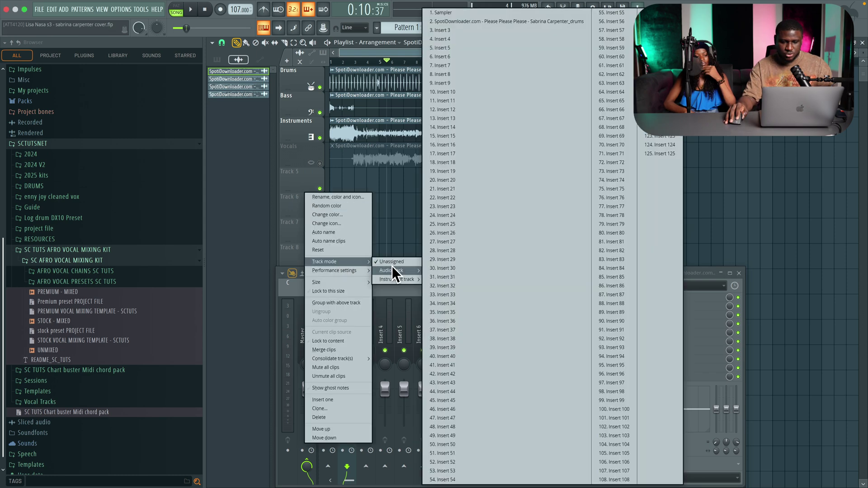
left_click(444, 38)
right_click(387, 307)
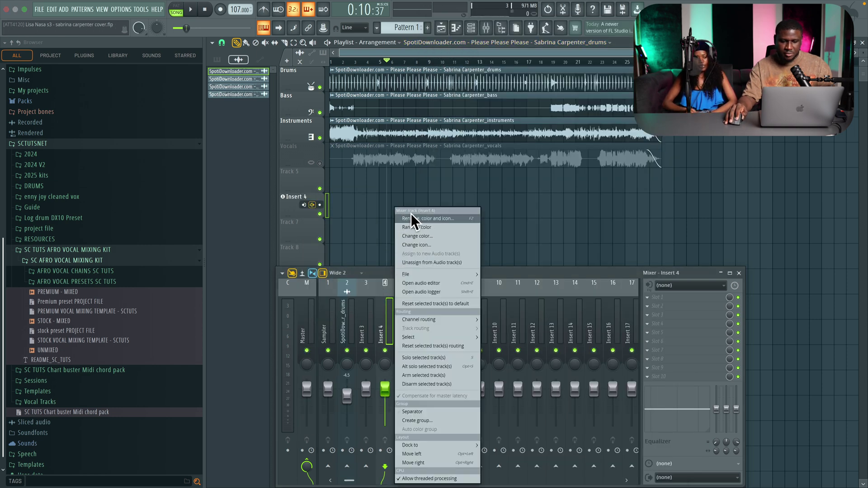
left_click(411, 218)
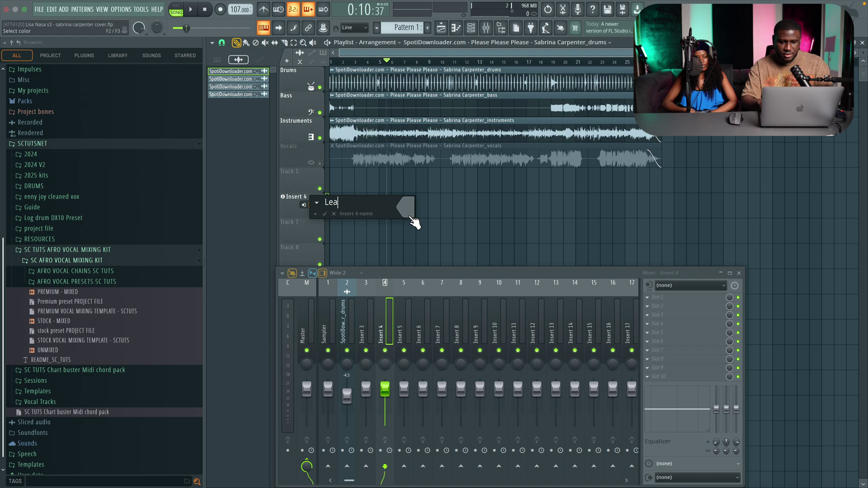
key("Return")
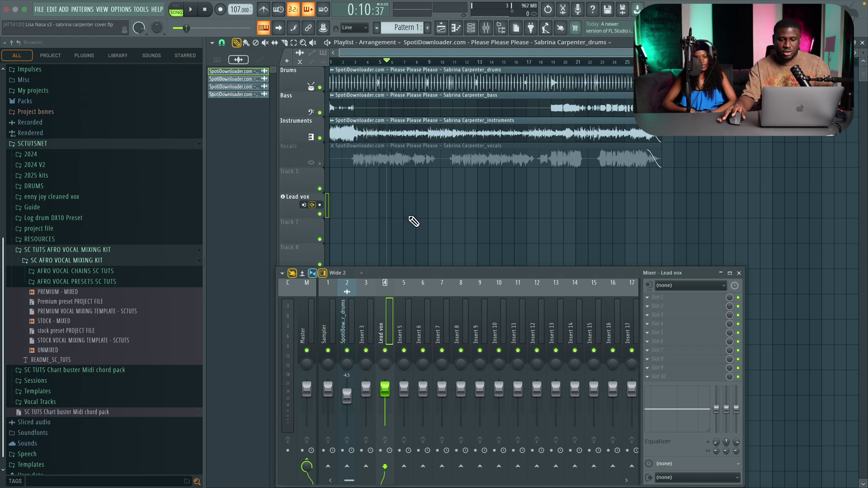
Set the Lead vox track's recording source to mono Input 2 and turn its external input monitoring off.
left_click(668, 286)
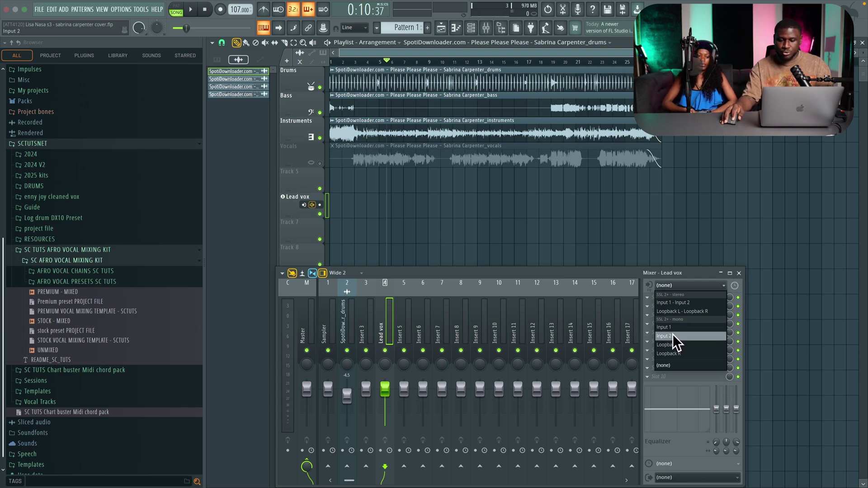
left_click(671, 335)
right_click(647, 286)
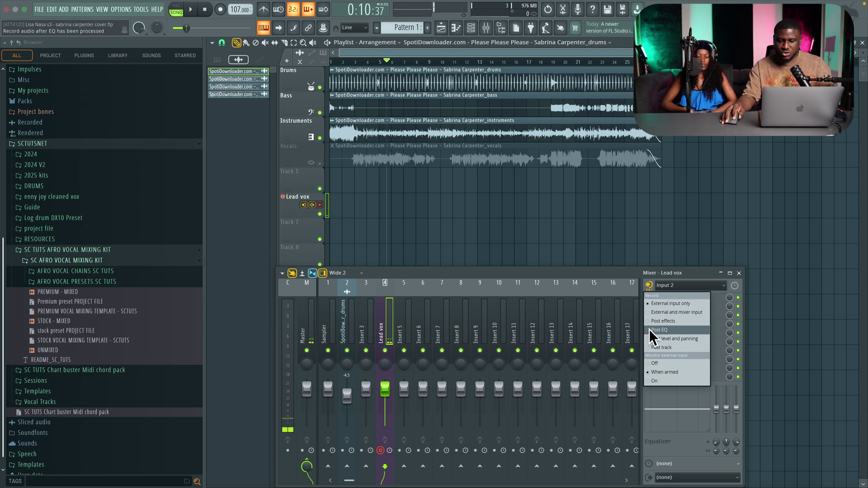
left_click(658, 362)
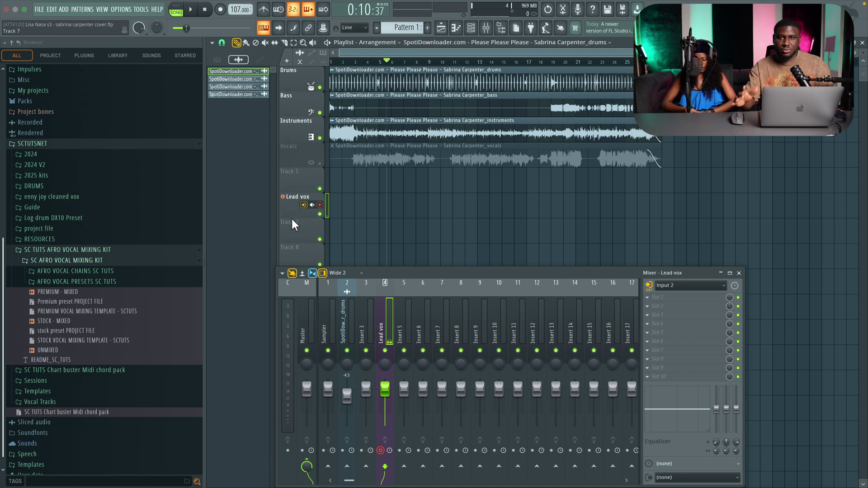
Make playlist Track 7 an audio track on mixer Insert 7 and name that insert Back up vox.
right_click(301, 231)
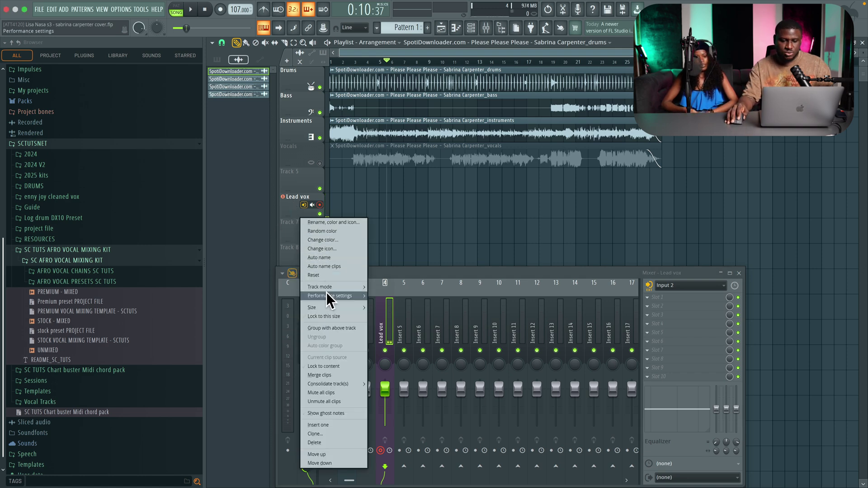
mouse_move(332, 287)
mouse_move(378, 294)
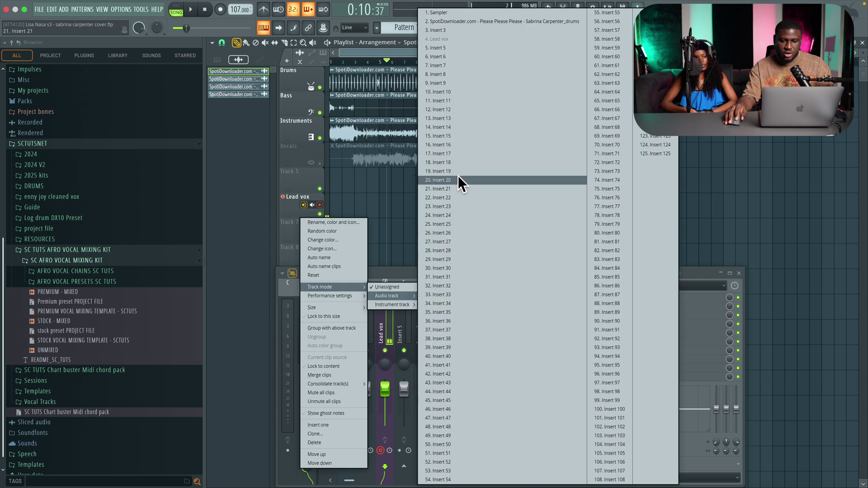
left_click(446, 66)
right_click(436, 308)
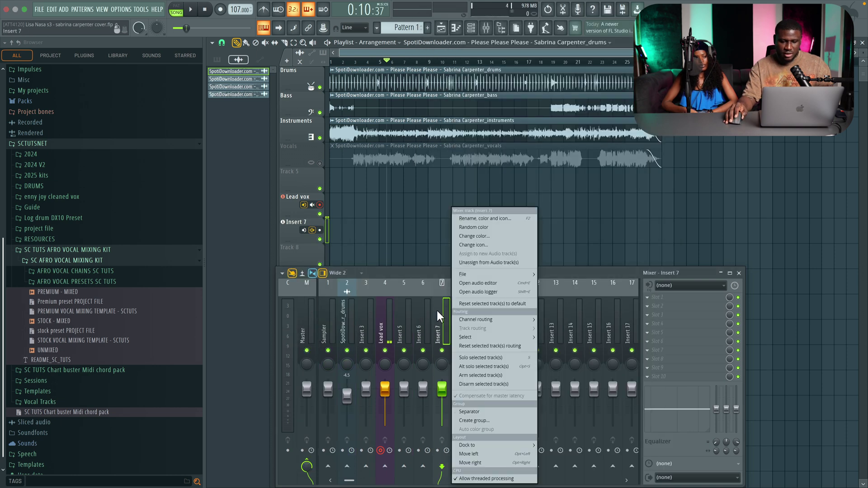
left_click(471, 216)
type("Back up vox")
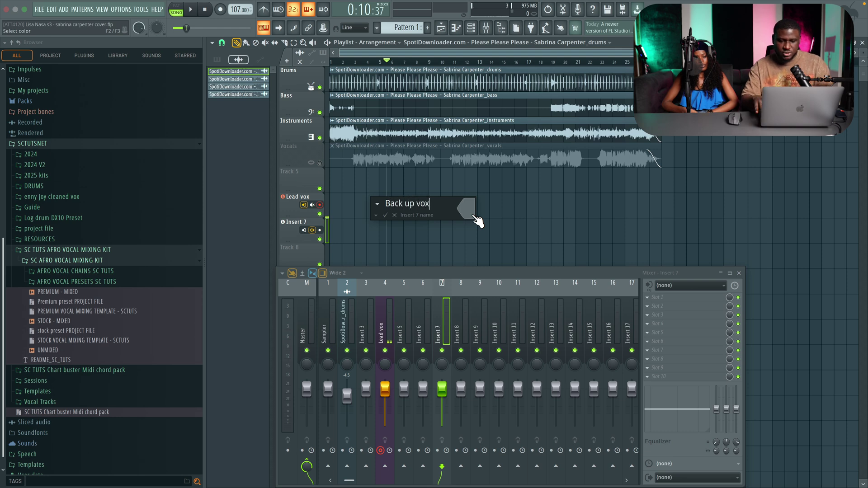
key("Return")
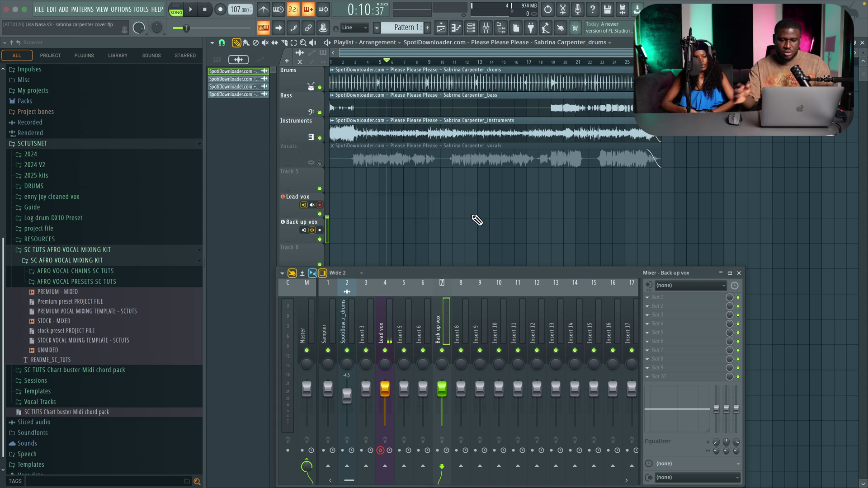
Set Back up vox to record from mono Input 2 with external input monitoring off, and disarm the track.
left_click(678, 283)
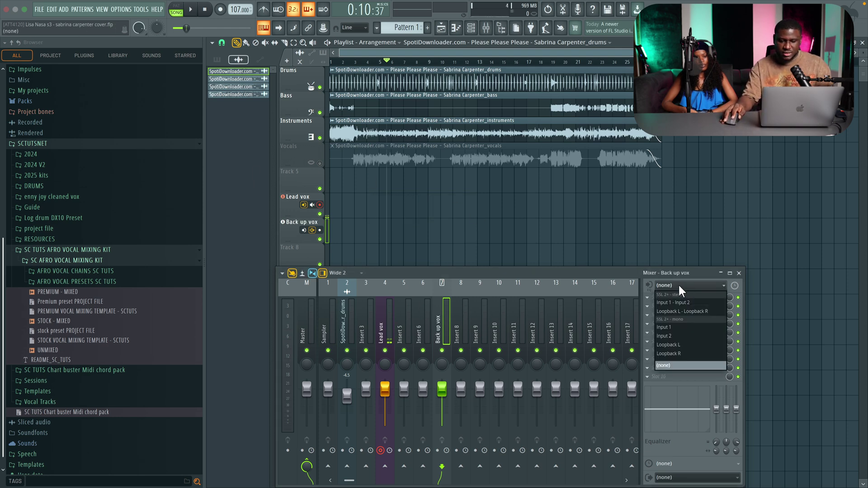
left_click(680, 340)
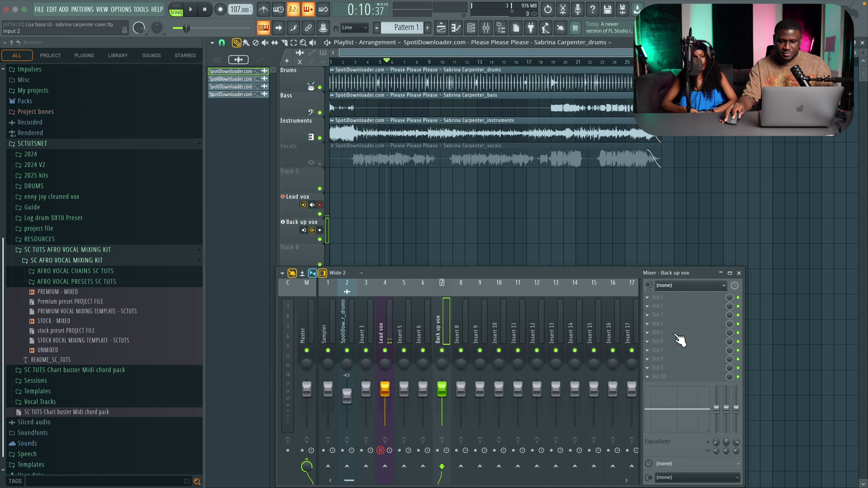
right_click(649, 286)
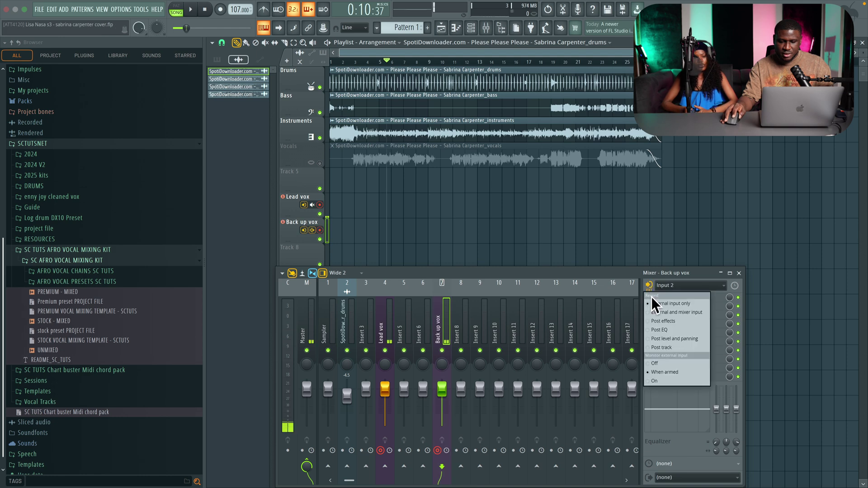
left_click(660, 377)
left_click(437, 450)
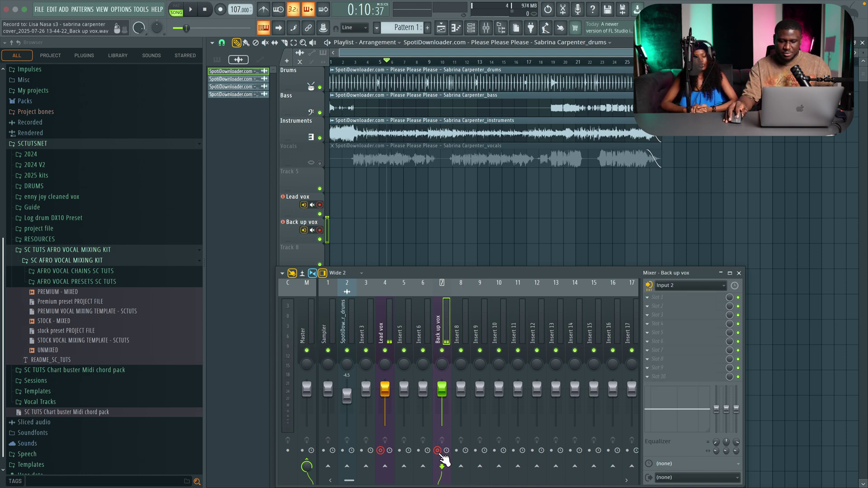
Record a full lead vocal take on the armed Lead vox track from the start of the song.
left_click(383, 315)
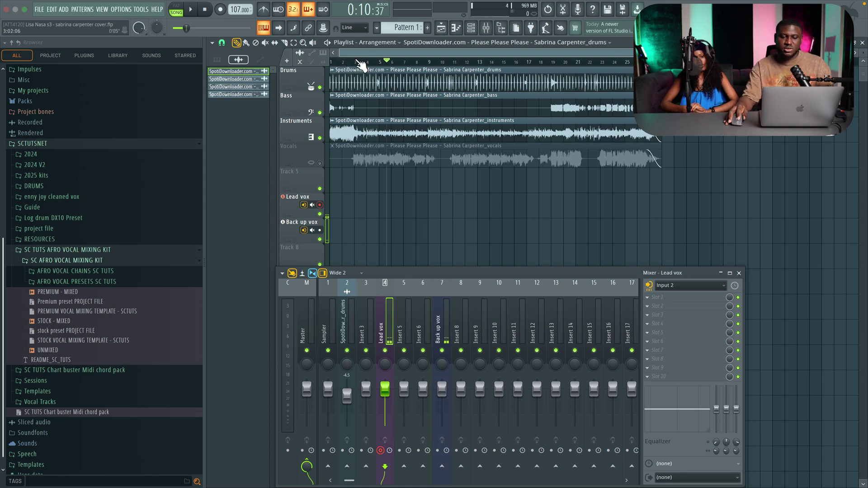
key("space")
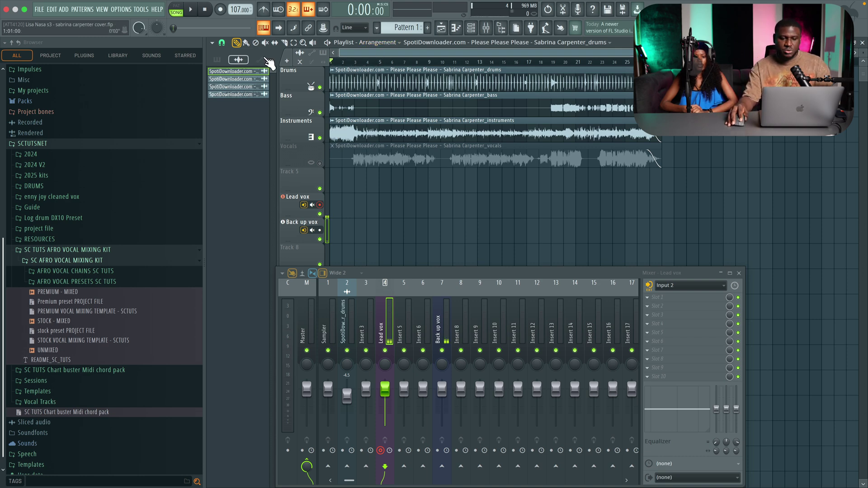
left_click(221, 9)
key("space")
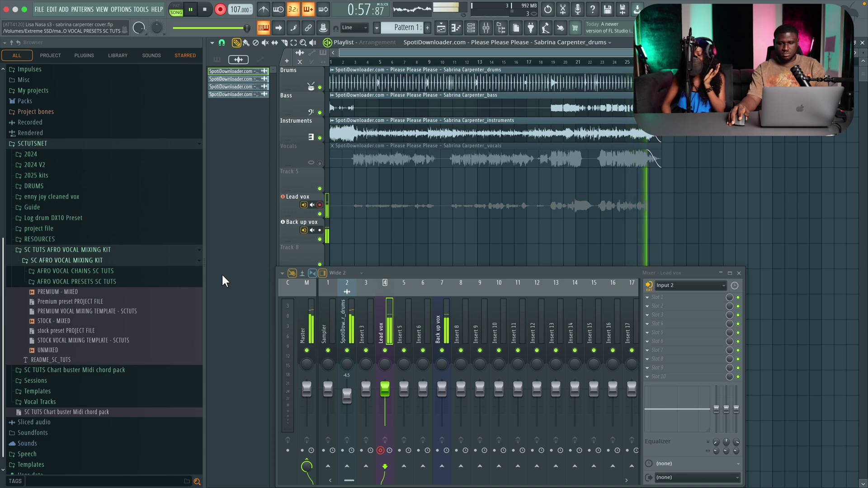
key("space")
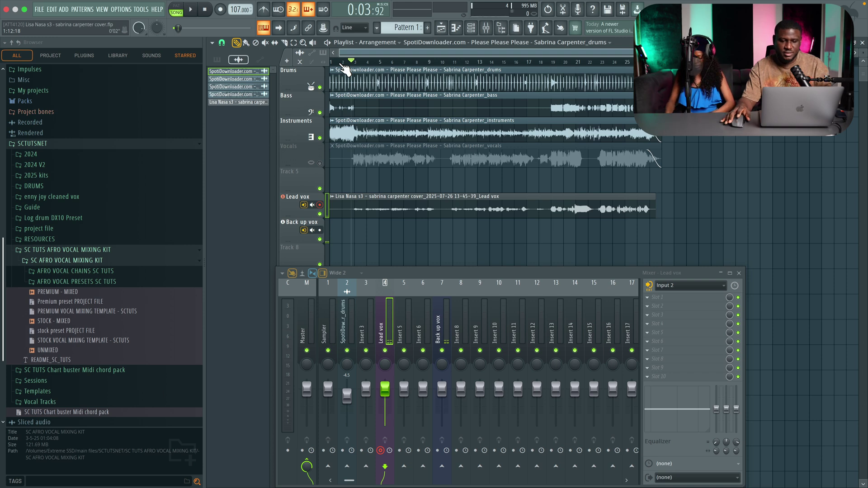
Toggle solo on the Lead vox track during playback and delete the original song's clip from the Vocals track.
key("space")
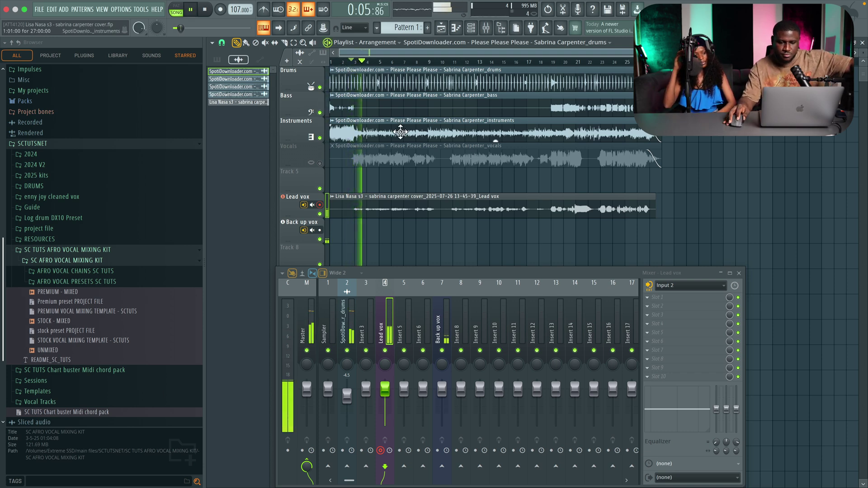
right_click(320, 214)
right_click(319, 214)
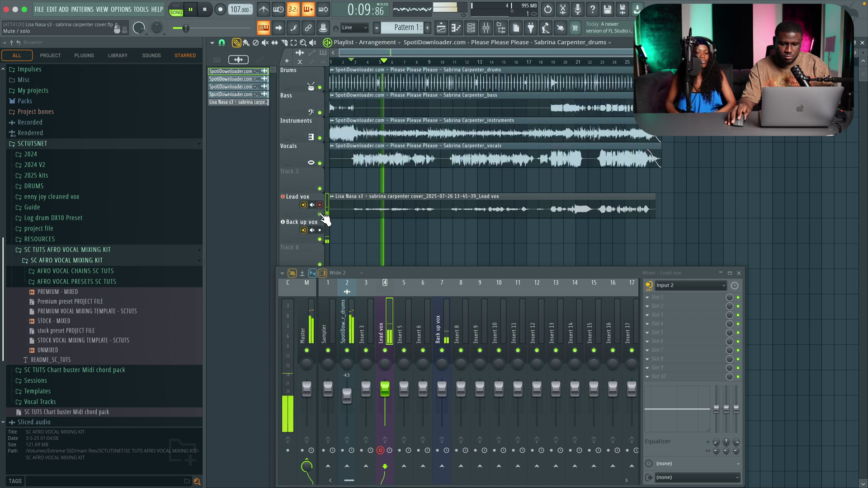
right_click(340, 159)
Play back the Lead vox take against the backing tracks and check its clip settings.
key("space")
key("space")
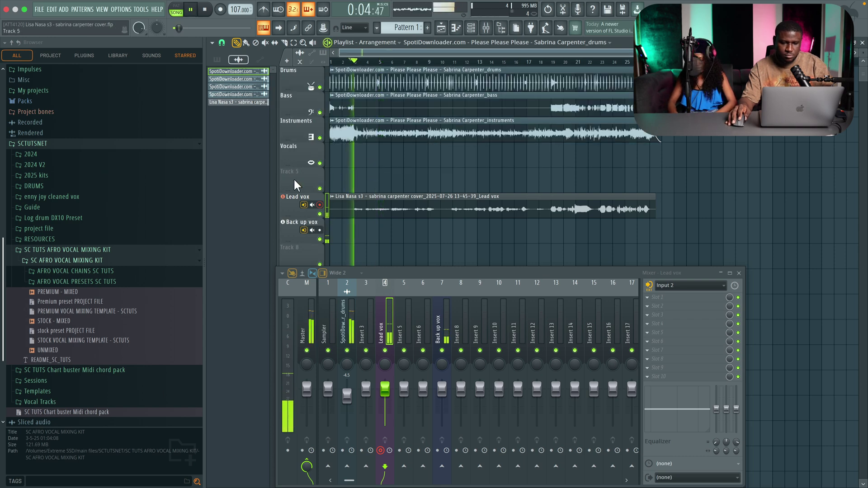
double_click(359, 199)
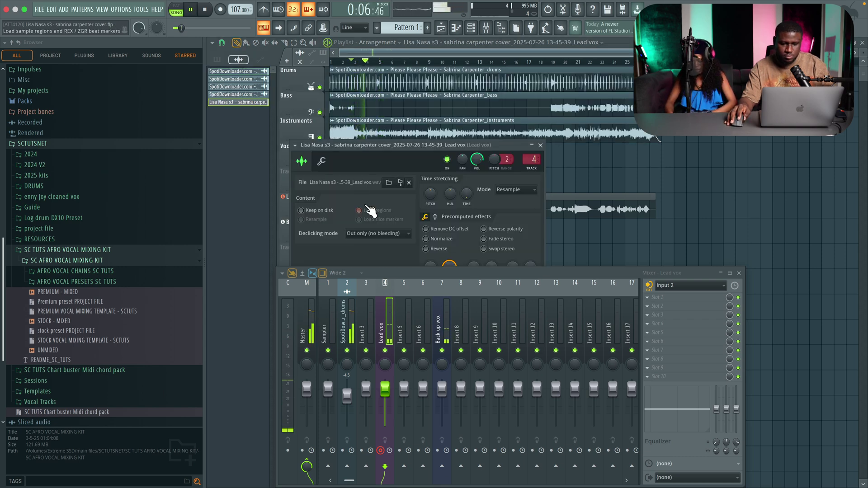
left_click(540, 145)
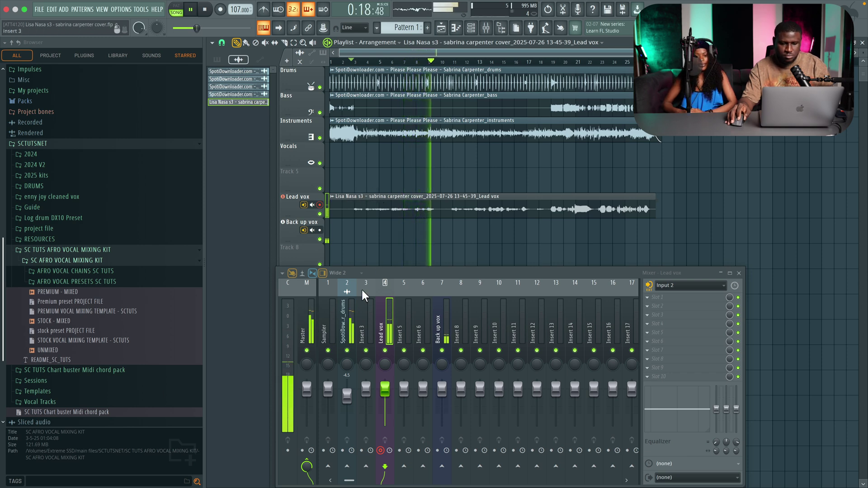
key("space")
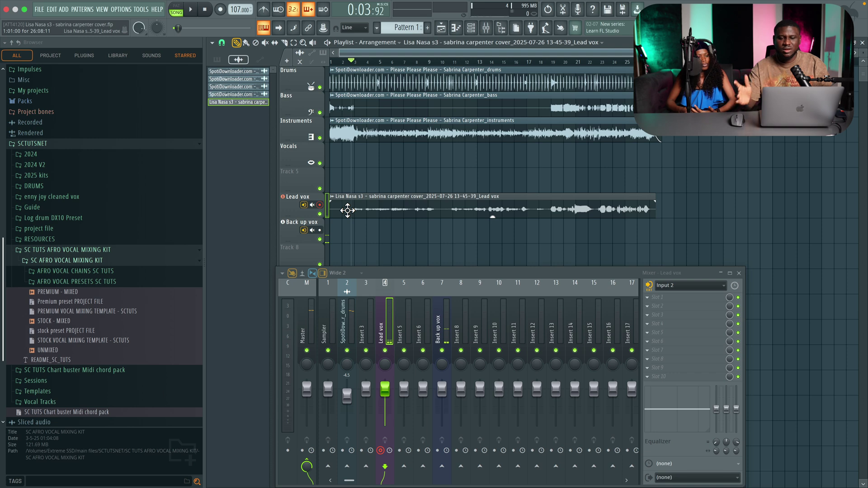
Lower the drums mixer track to -11.6 dB and load the Lead vocals MAIN - STOCK chain onto the Lead vox mixer track.
left_click_drag(417, 272, 462, 240)
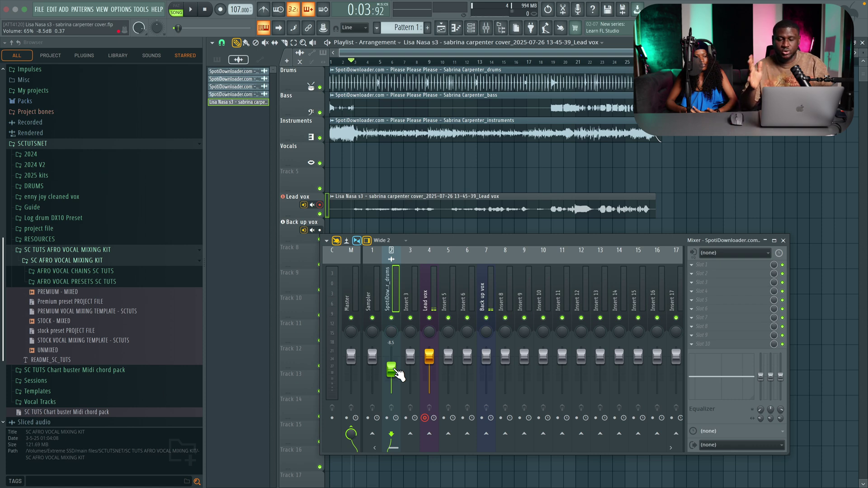
left_click(149, 271)
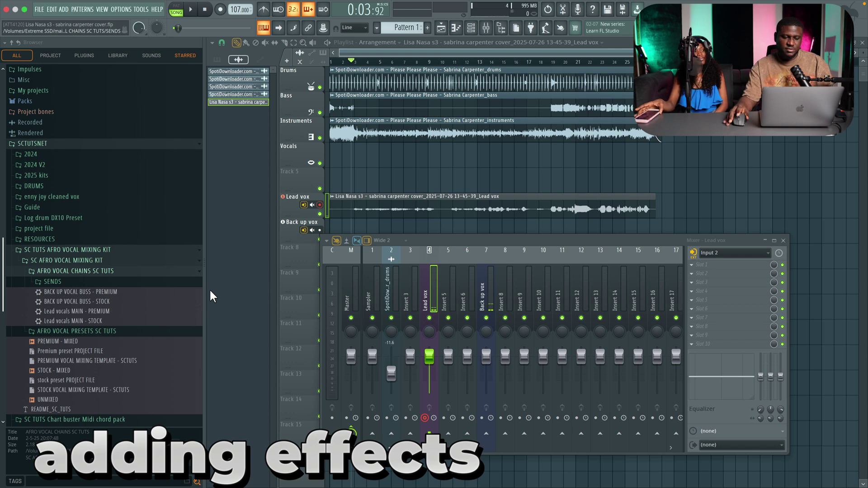
left_click_drag(82, 302, 86, 308)
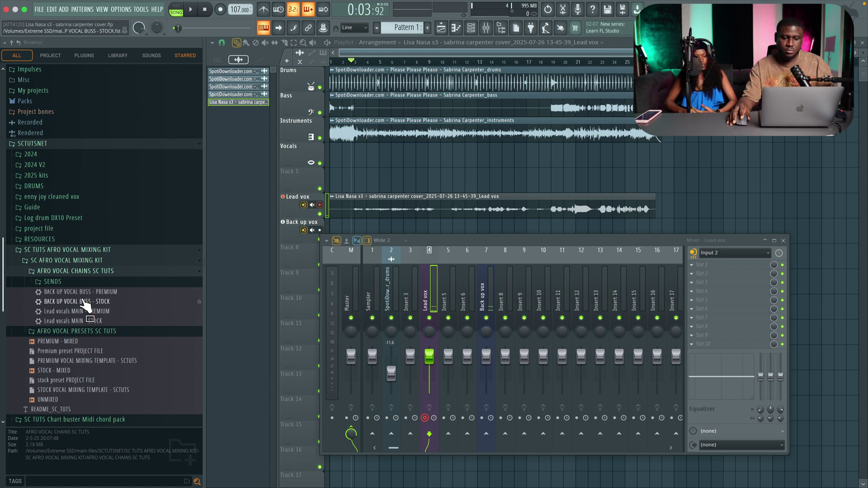
left_click_drag(79, 311, 315, 309)
scroll(52, 316, "down", 1)
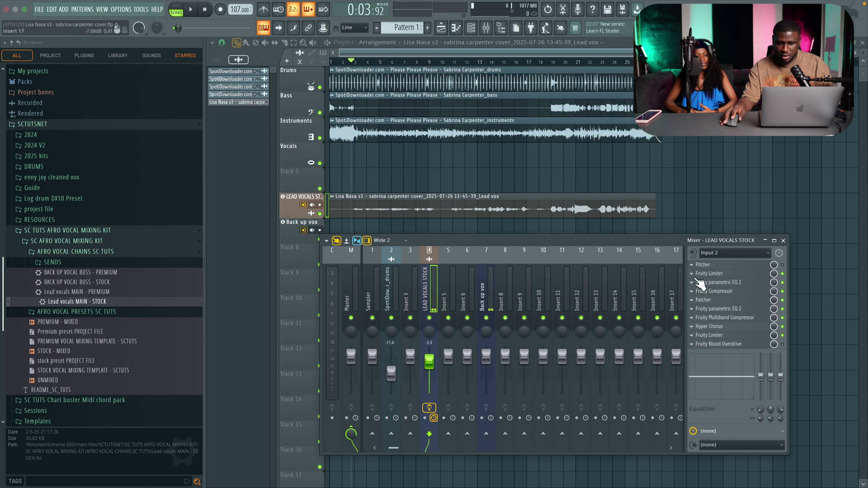
Open Pitcher on the lead vocal track and set its scale to Major and its key to A.
left_click(736, 267)
left_click_drag(541, 194, 559, 60)
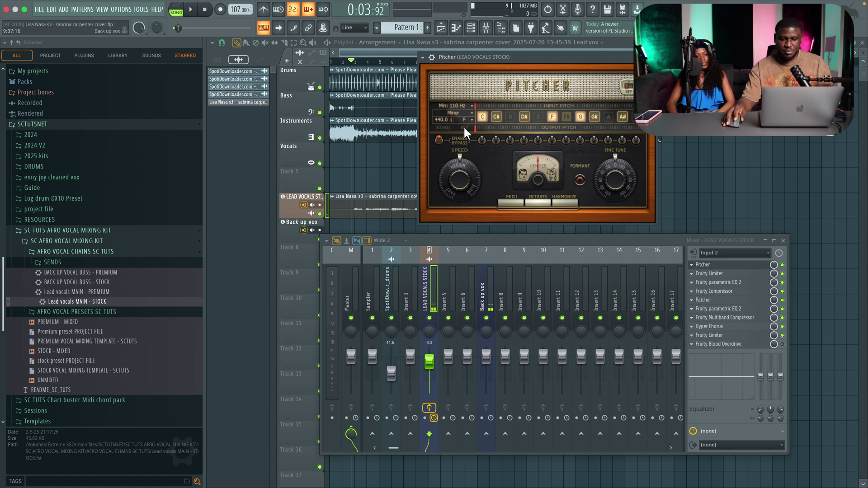
left_click(460, 113)
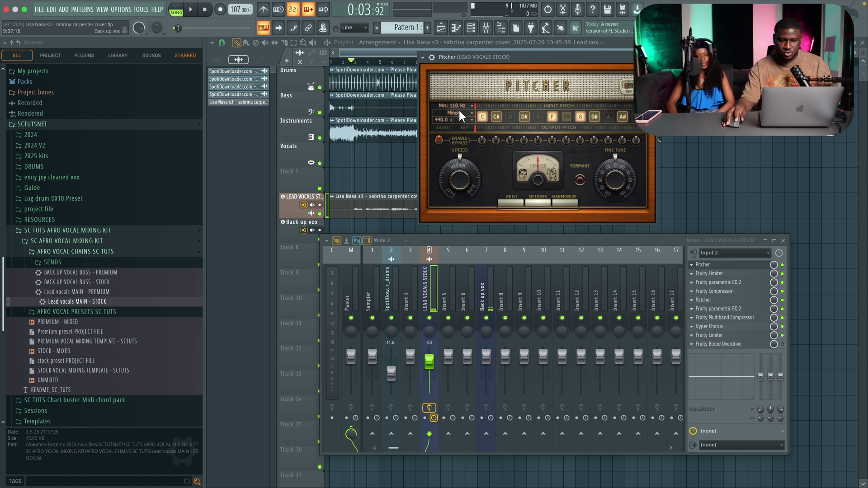
left_click(506, 102)
left_click(460, 119)
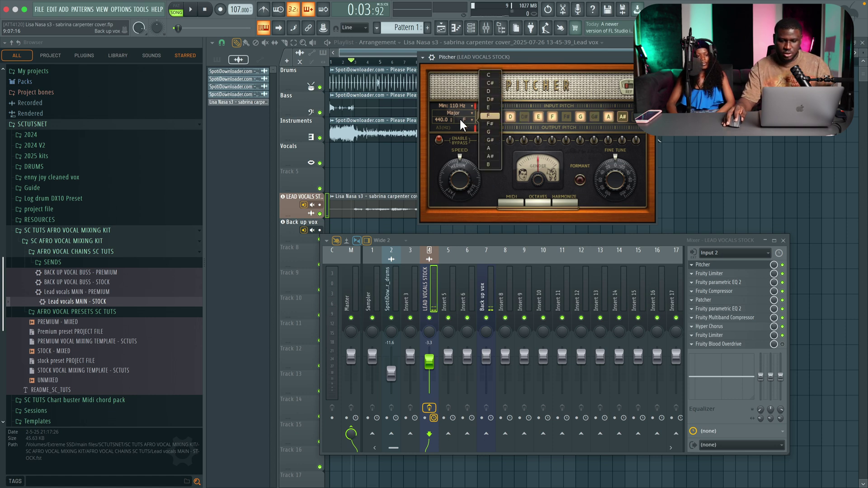
left_click(494, 148)
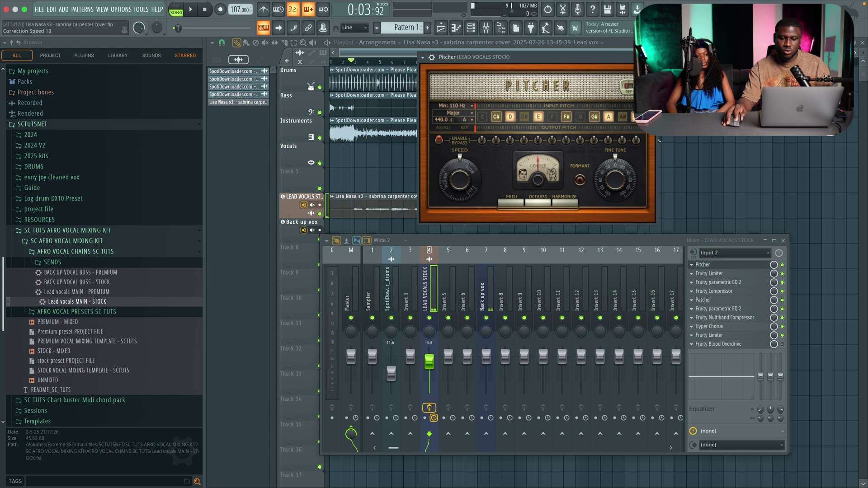
During playback, adjust Pitcher's correction speed and bypass the first Fruity Limiter on the lead vocal track.
key("space")
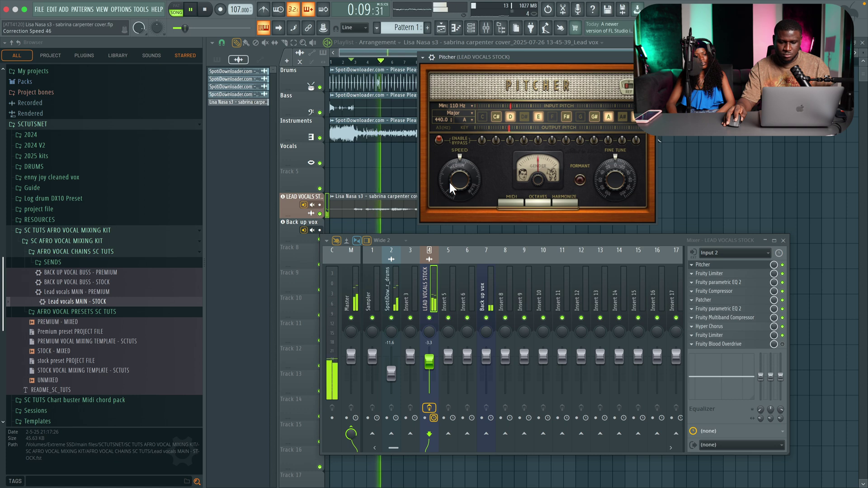
left_click_drag(449, 181, 449, 181)
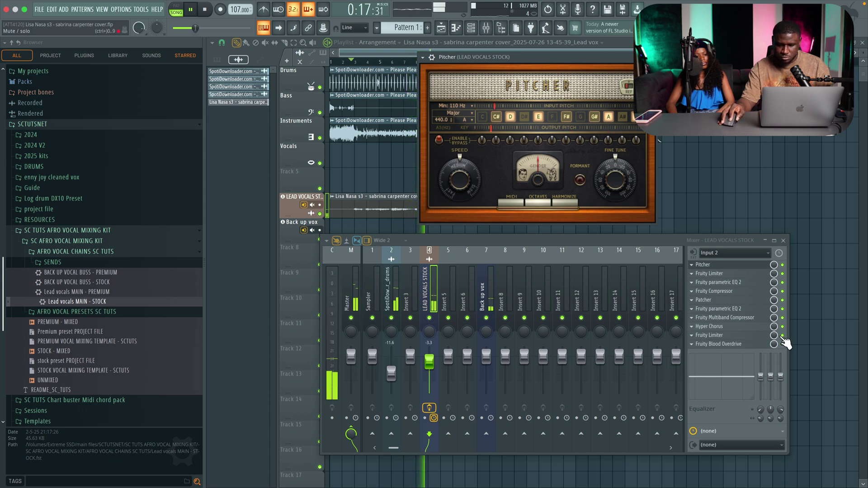
left_click(782, 274)
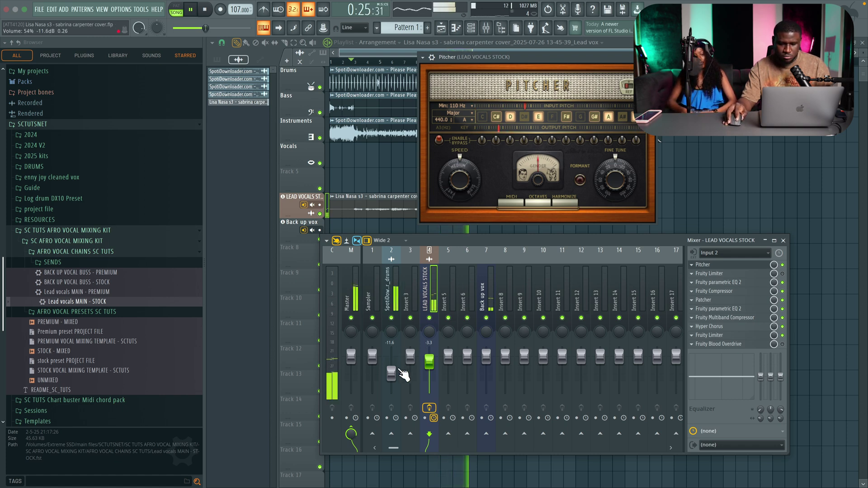
Set the drums mixer track to -12.3 dB and LEAD VOCALS STOCK to -3.0 dB, then close Pitcher and stop playback.
left_click_drag(391, 374, 437, 369)
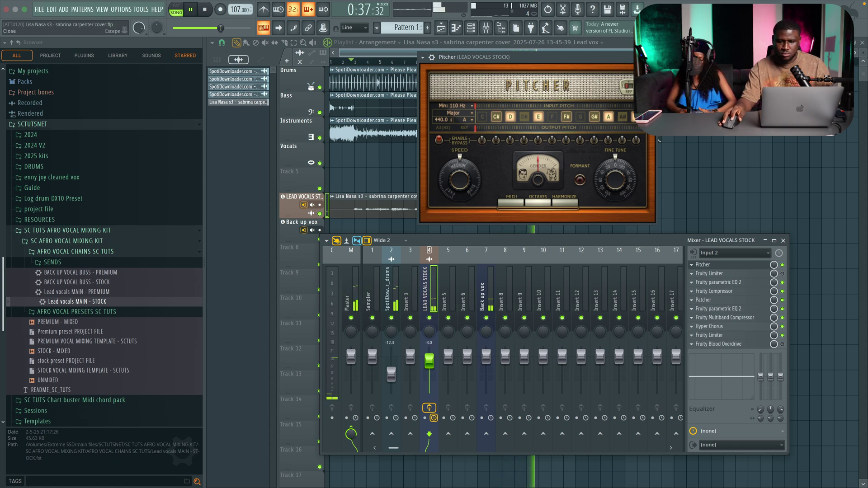
left_click(651, 57)
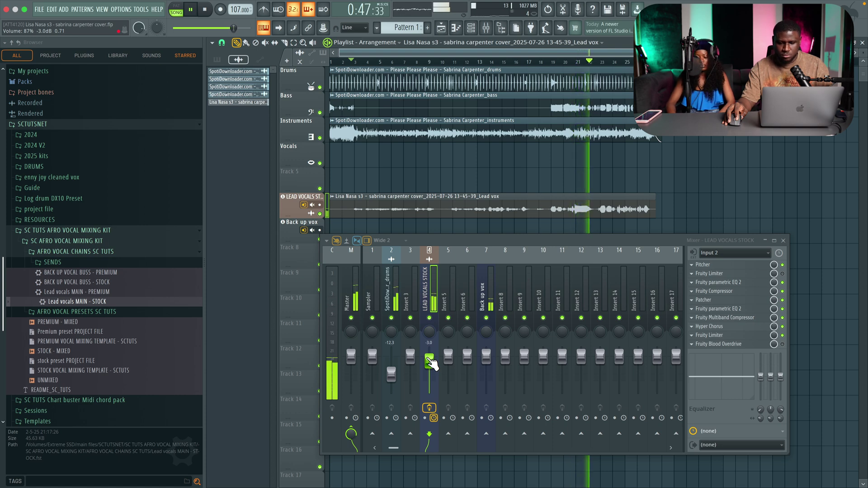
key("space")
Delete the old lead take and record a new one on the armed LEAD VOCALS STOCK track from the start of the song.
left_click(238, 71)
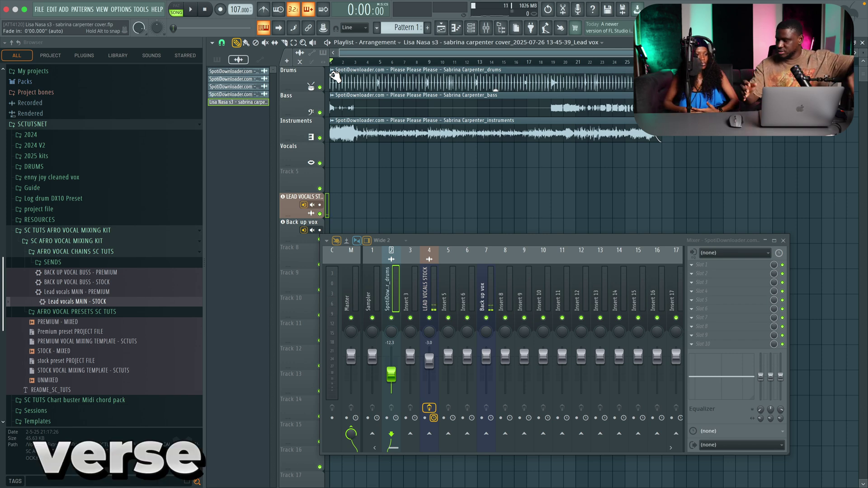
key("r")
key("space")
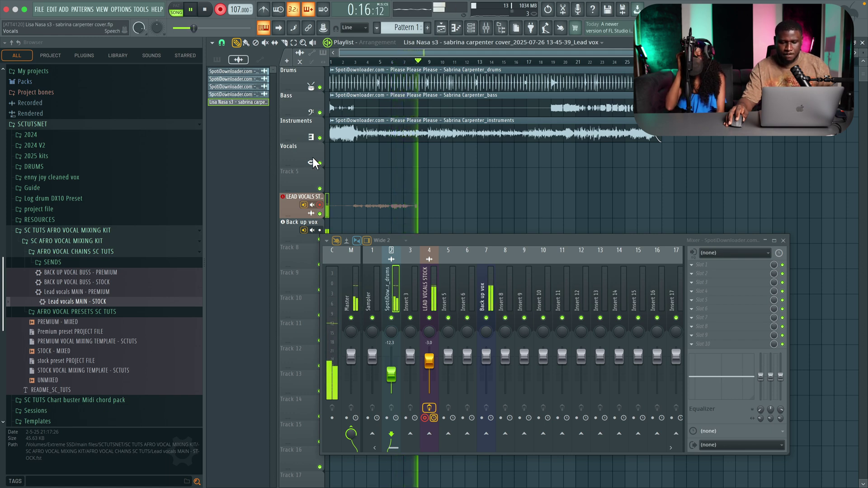
left_click(421, 286)
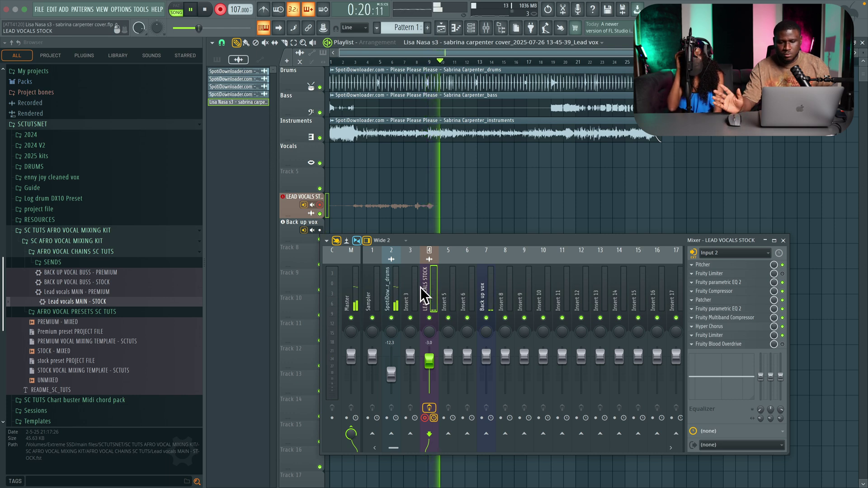
Play back the new lead take and balance the mixer, setting LEAD VOCALS STOCK to -1.8 dB and the drums to -12.7 dB.
left_click(347, 62)
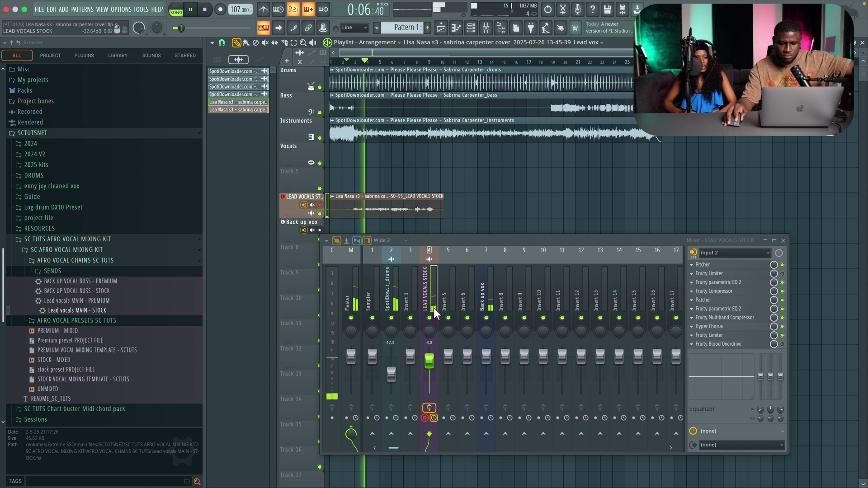
left_click_drag(429, 361, 429, 358)
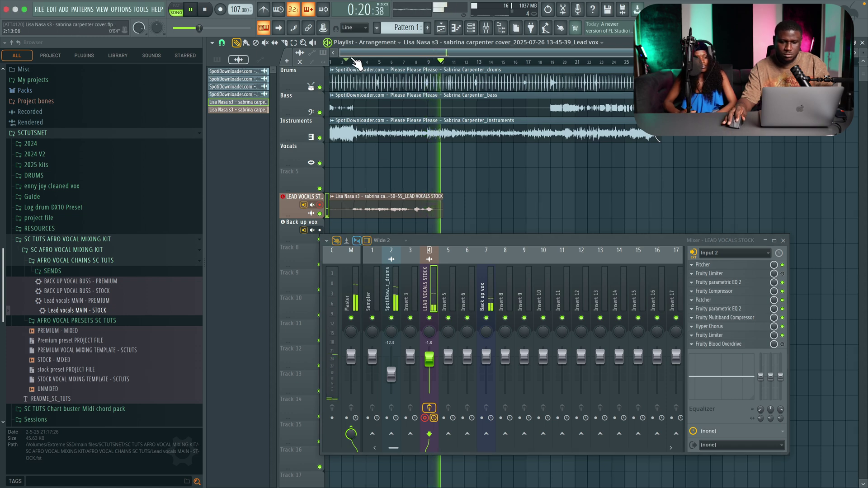
left_click(351, 60)
left_click(392, 305)
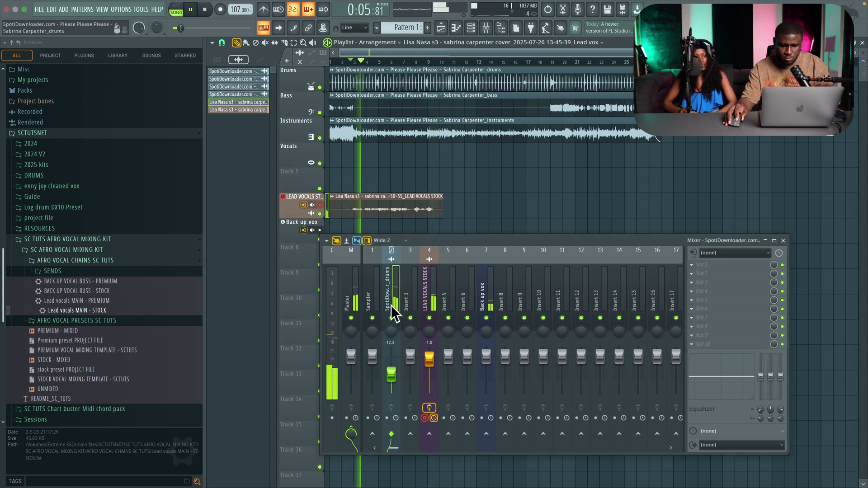
left_click_drag(392, 375, 391, 375)
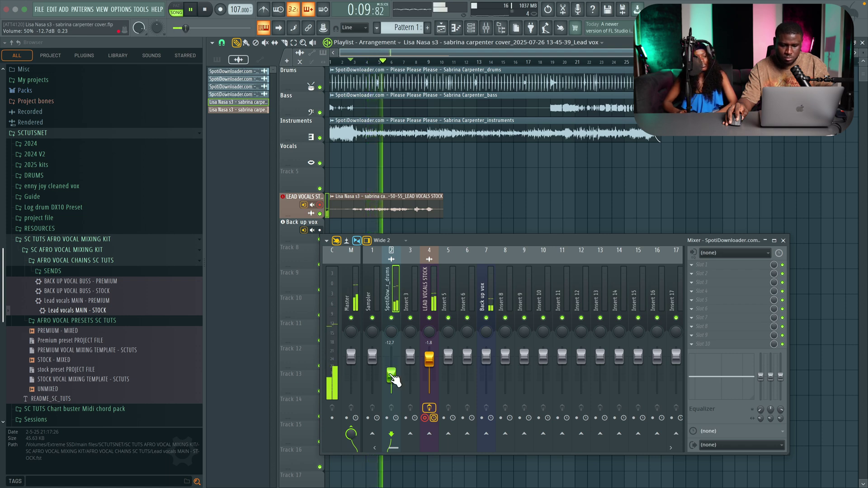
left_click(430, 398)
key("space")
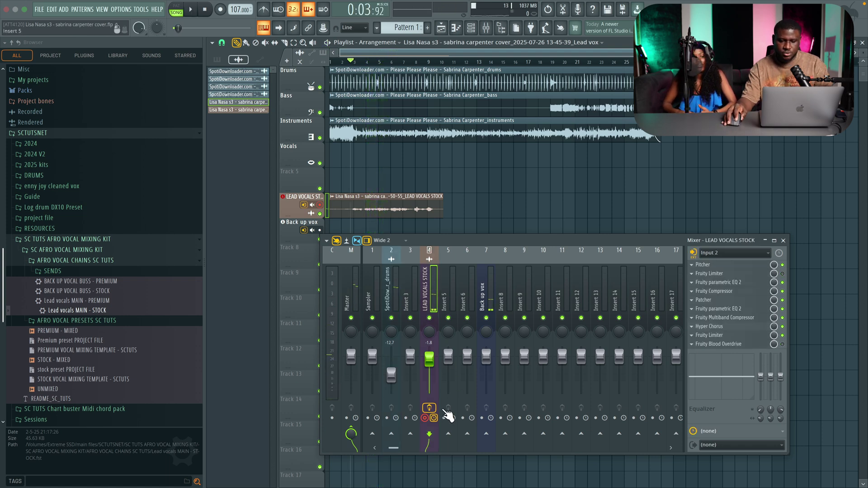
key("space")
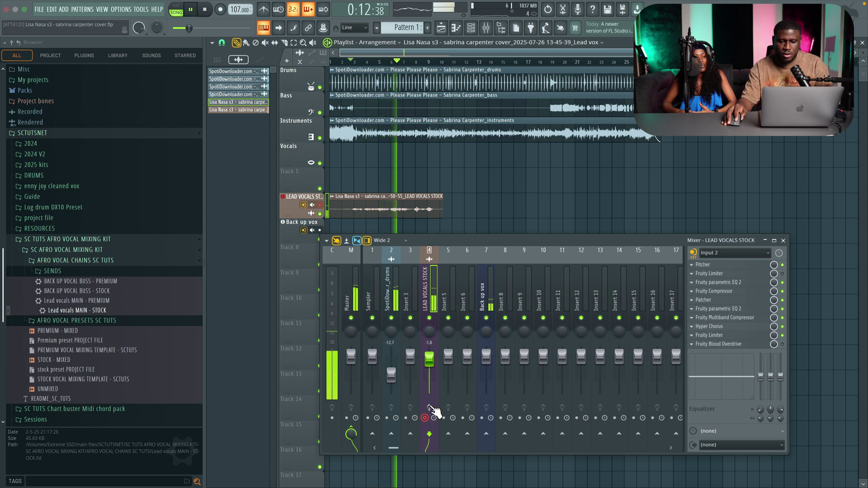
key("space")
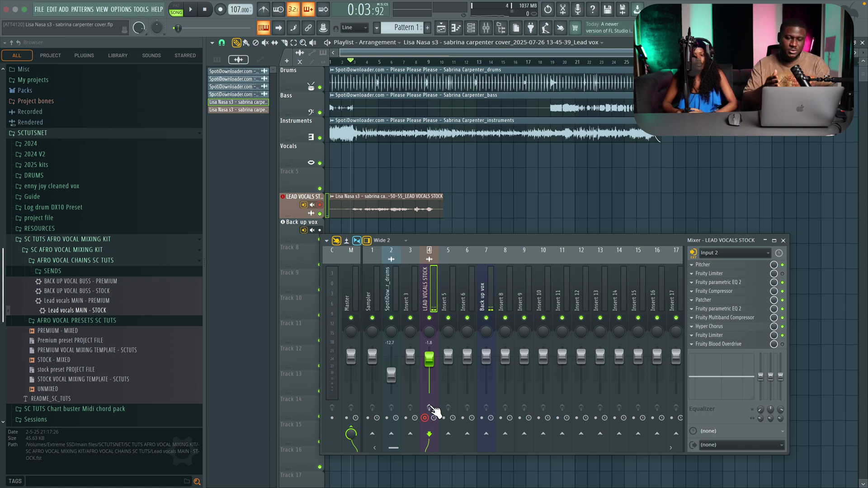
Delete the recorded lead take and record a replacement on LEAD VOCALS STOCK from the start of the song.
right_click(369, 208)
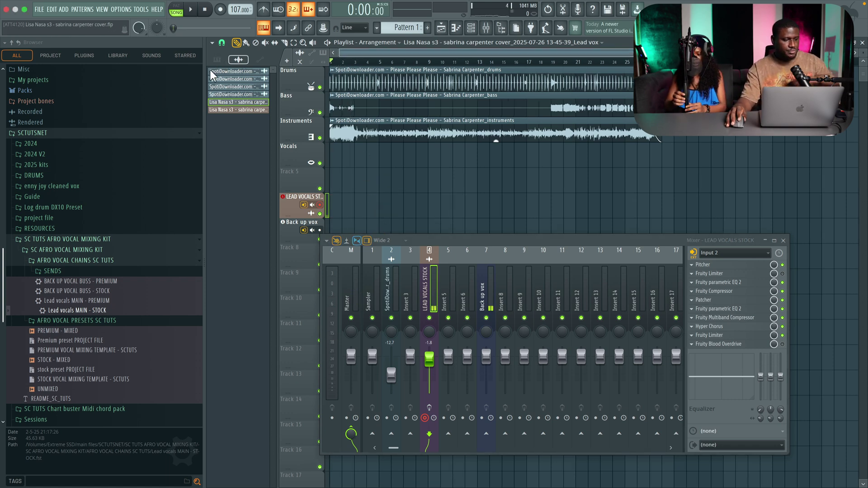
key("r")
key("space")
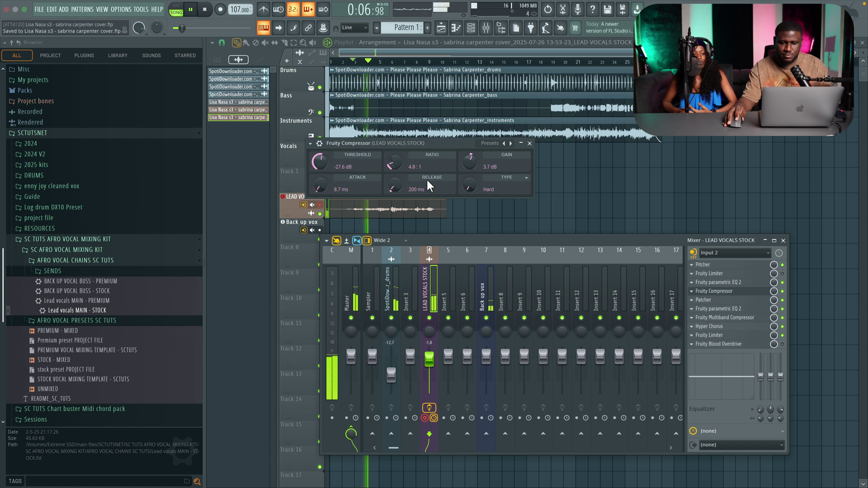
Close Fruity Compressor and record the next lead vocal section on a second lane, starting between bars 5 and 6.
left_click(530, 144)
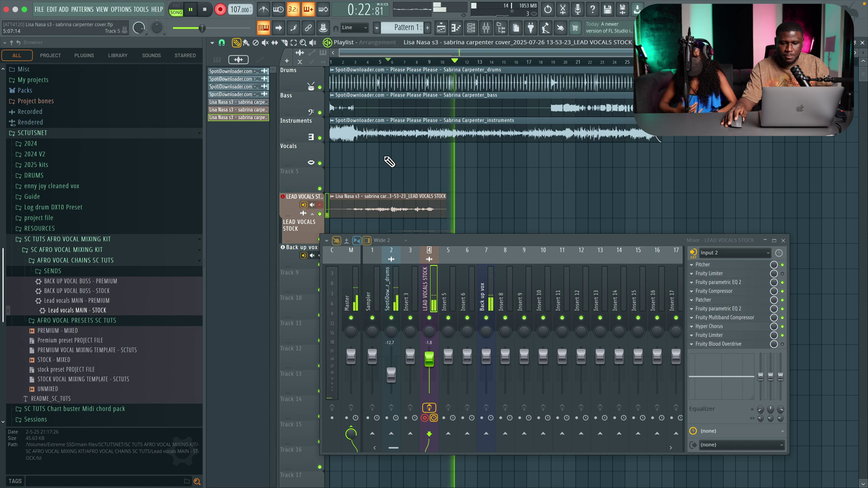
scroll(390, 161, "down", 1)
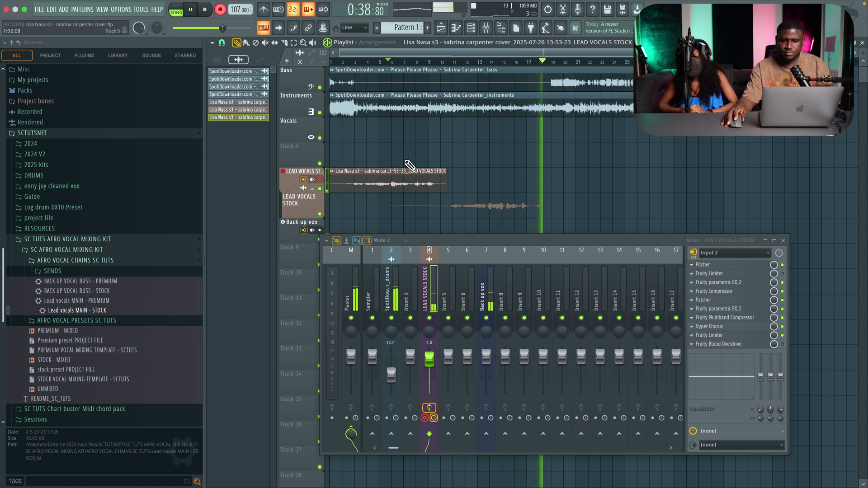
key("space")
scroll(397, 135, "down", 1)
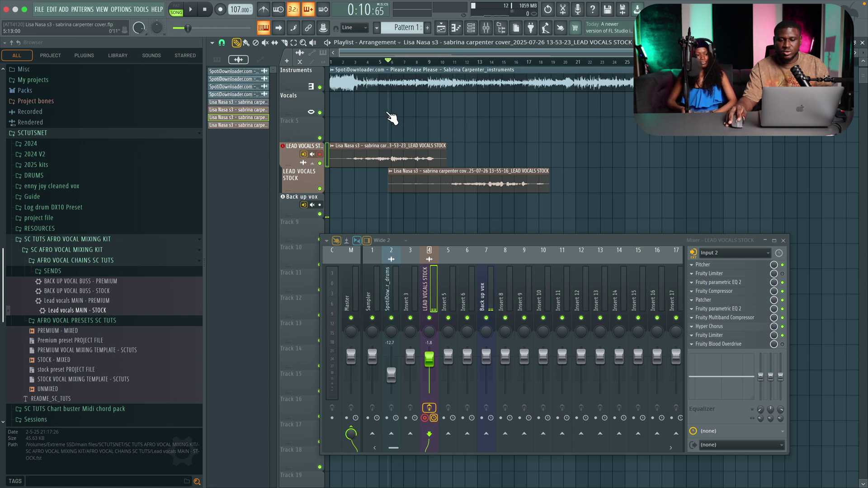
Trim the start of the second lead clip to where the first clip ends, save the project and play back both clips.
key("space")
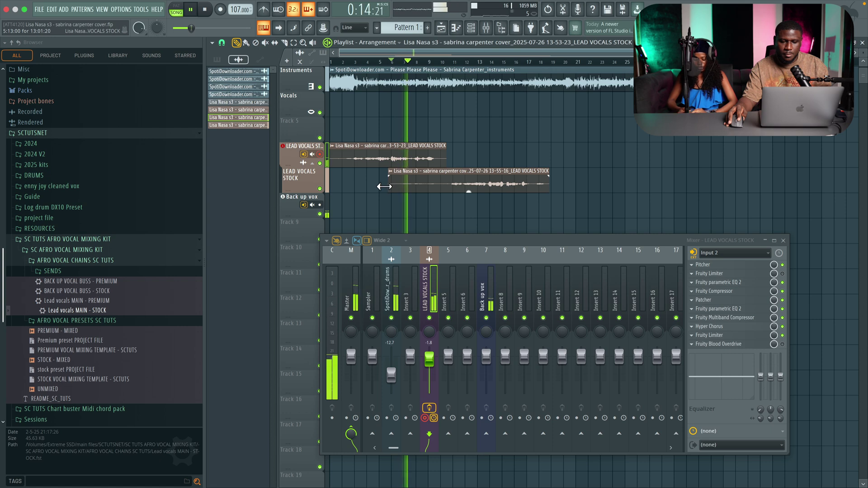
left_click_drag(384, 187, 447, 187)
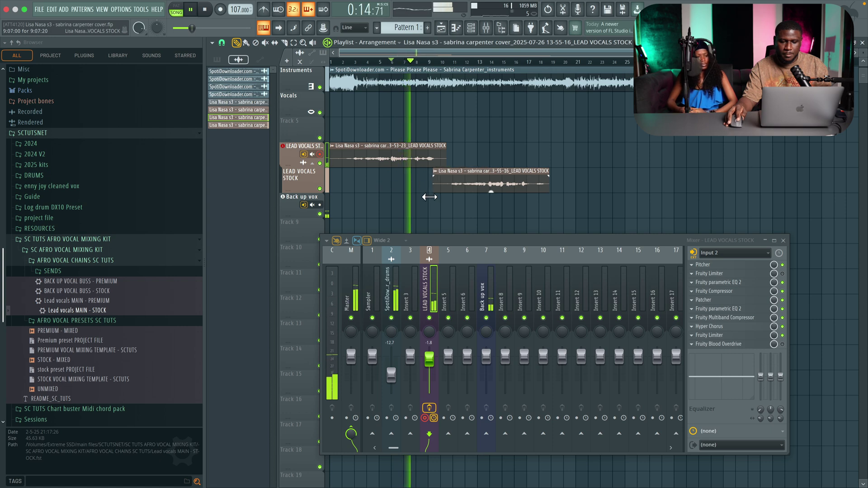
left_click(219, 43)
left_click(231, 177)
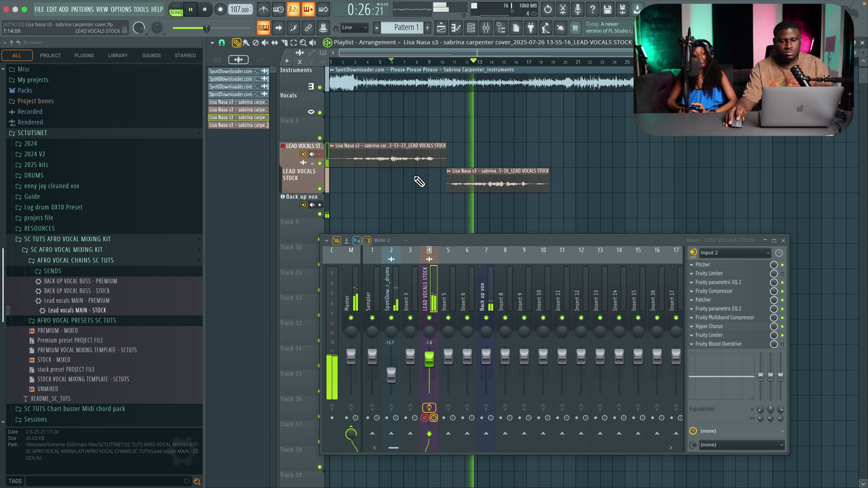
key("super+s")
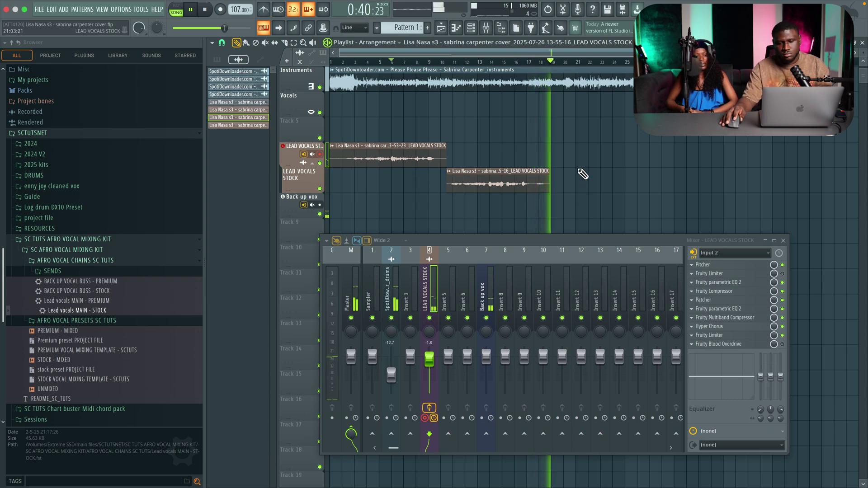
key("space")
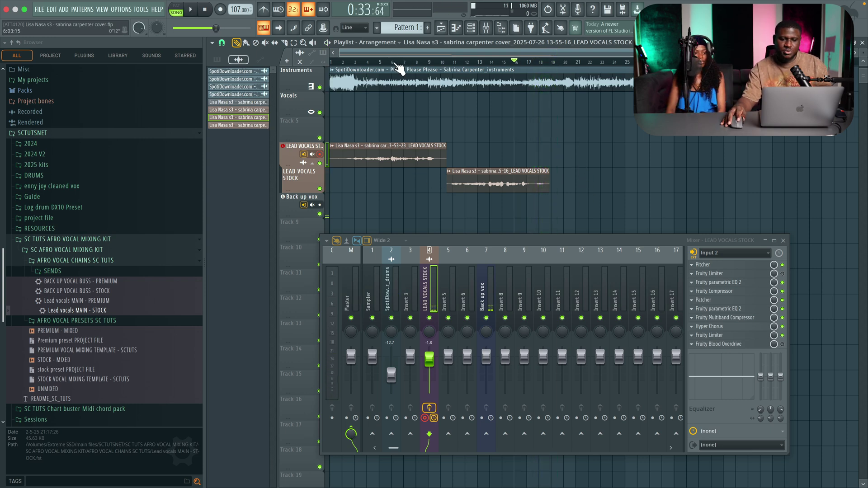
Route LEAD VOCALS STOCK to mixer insert 5 and load the Reverb send - STOCK preset on that insert.
left_click(426, 280)
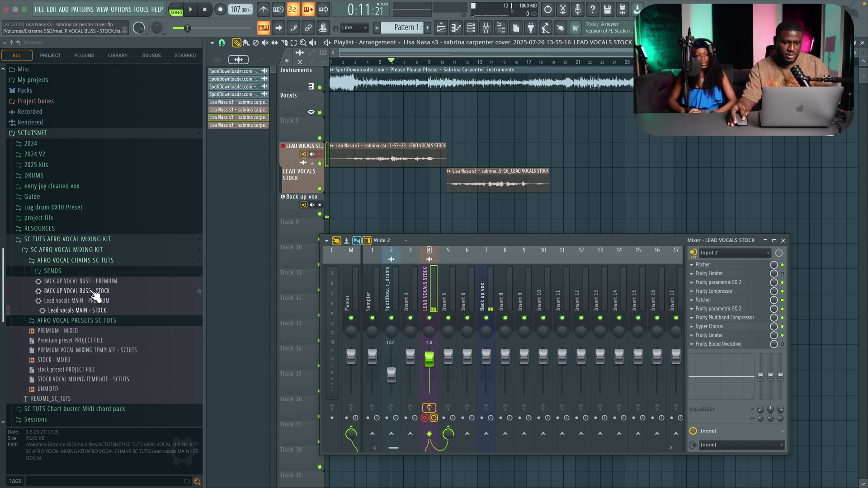
left_click(57, 271)
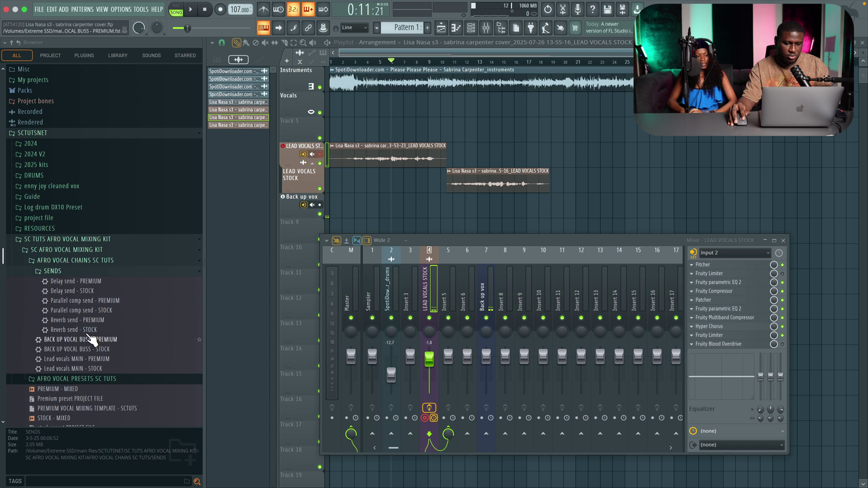
left_click_drag(64, 331, 265, 330)
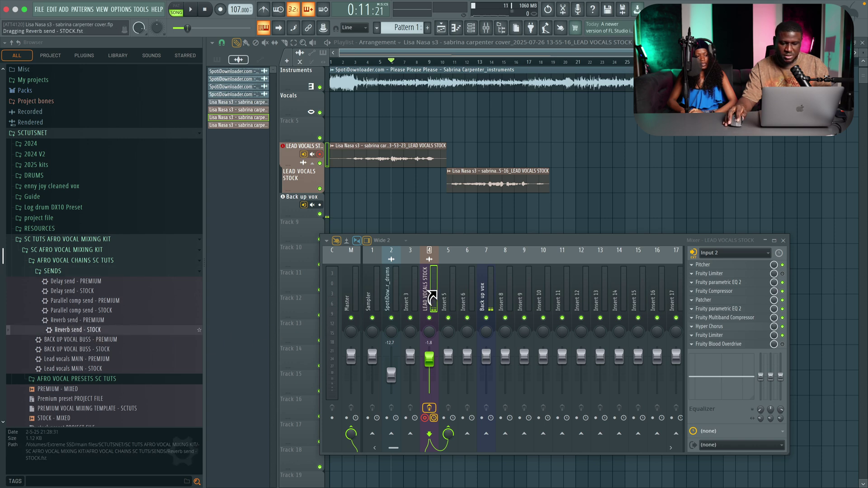
left_click_drag(452, 281, 446, 292)
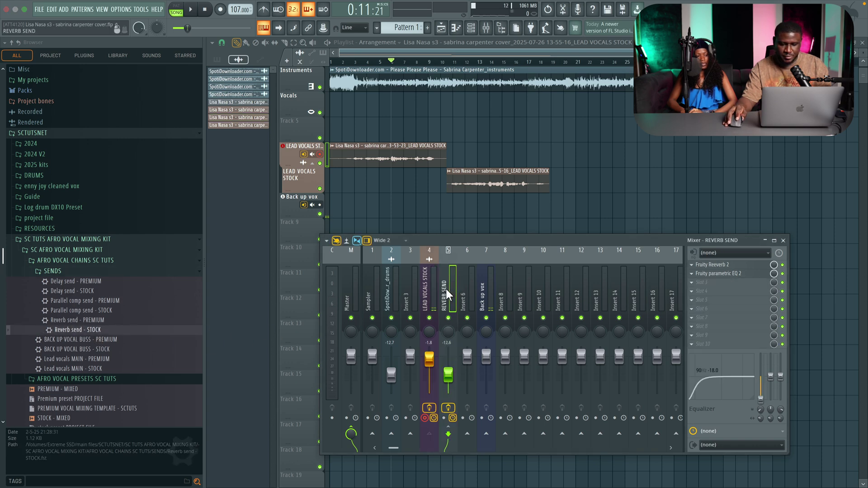
During playback, set the REVERB SEND fader to -9.2 dB and adjust the amount sent to it from LEAD VOCALS STOCK.
left_click(425, 294)
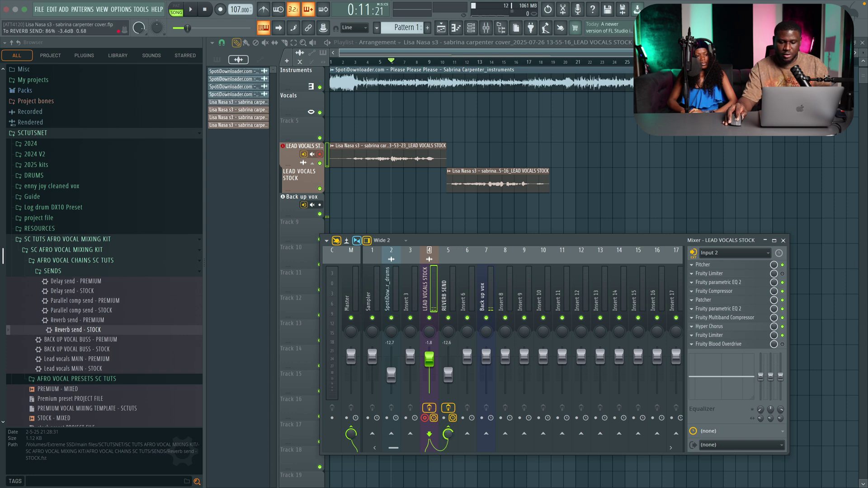
key("space")
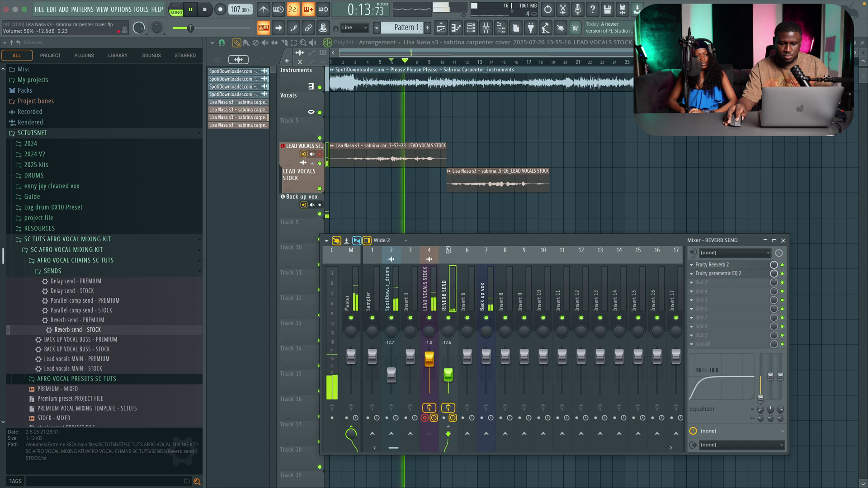
left_click_drag(448, 375, 444, 365)
left_click(426, 293)
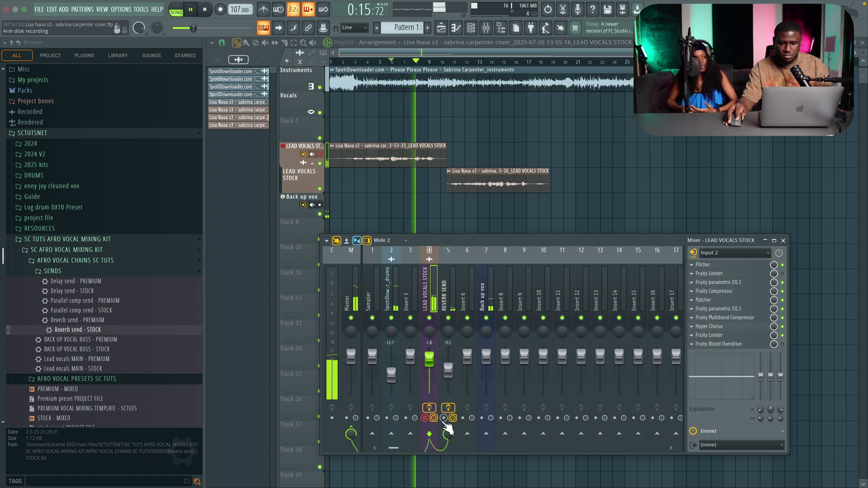
left_click_drag(445, 435, 445, 435)
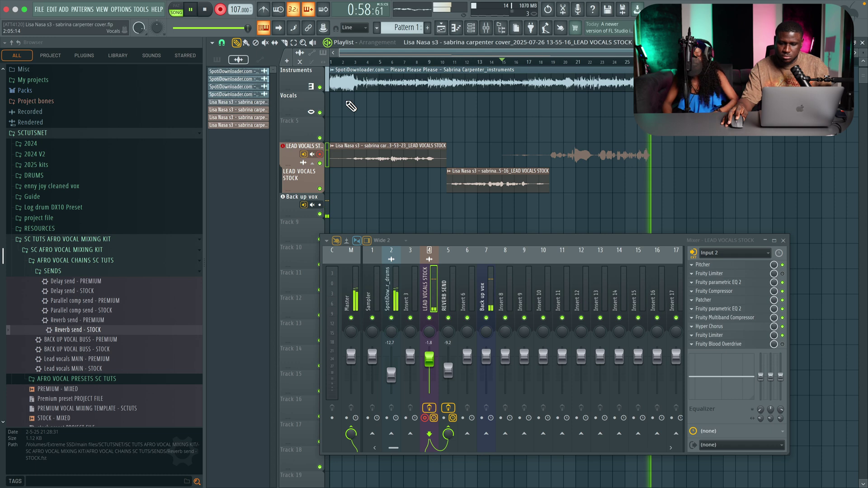
Record the third lead vocal section with its clip starting at bar 18, save the project and play it back.
key("space")
key("space")
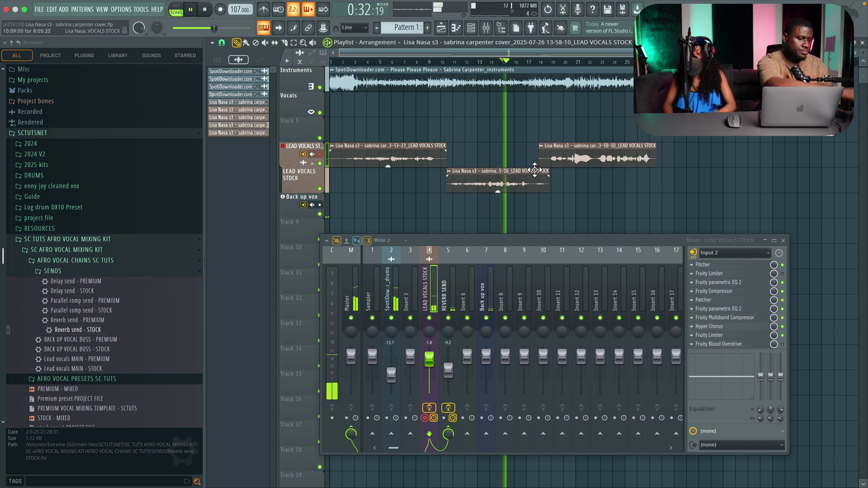
key("ctrl+s")
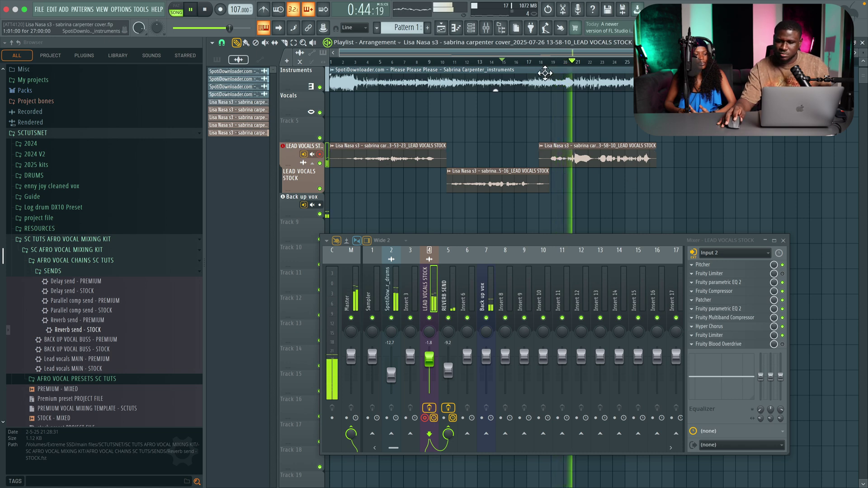
left_click(551, 62)
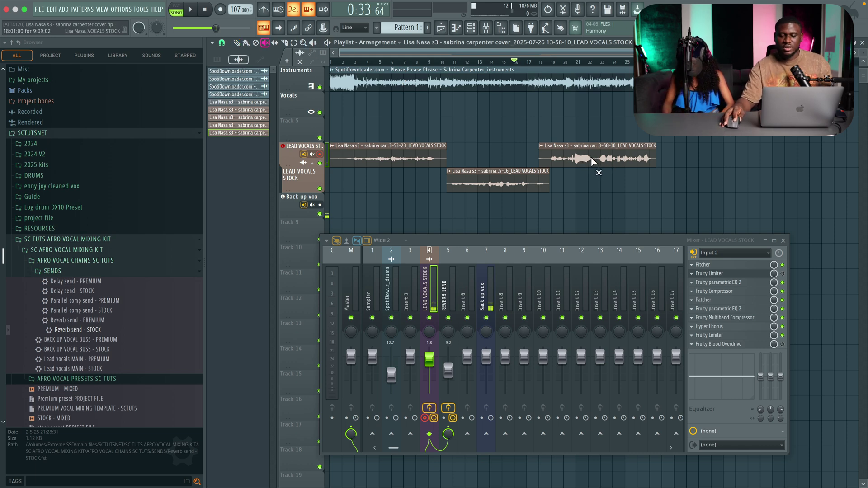
Mute the third lead clip and record a replacement take on a new lane starting at bar 19.
left_click(557, 157)
key("space")
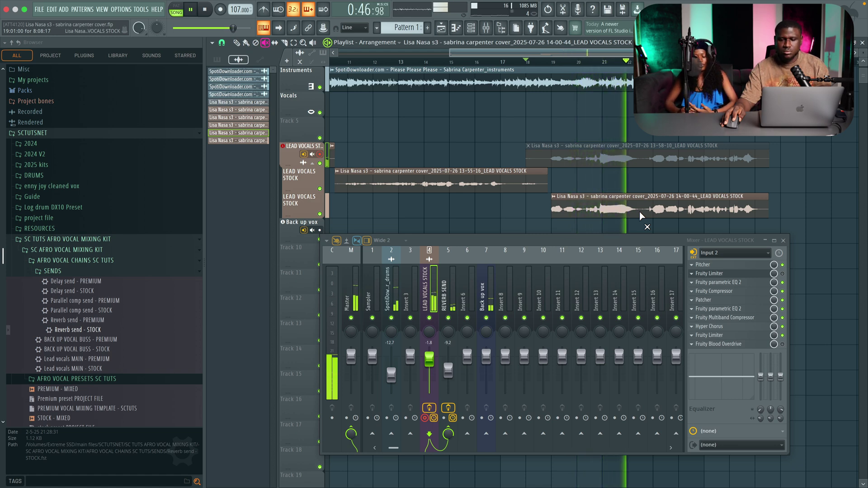
key("space")
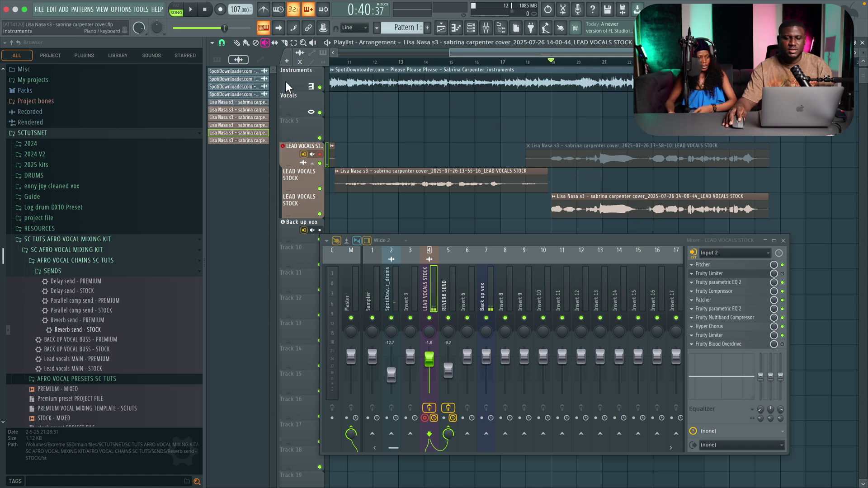
Delete the muted lead take and play back the replacement clip from about bar 18.
key("Delete")
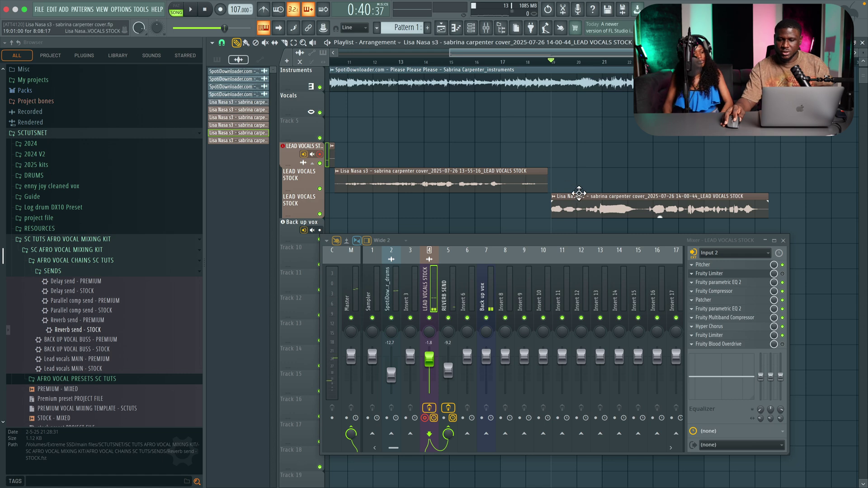
left_click_drag(596, 173, 712, 189)
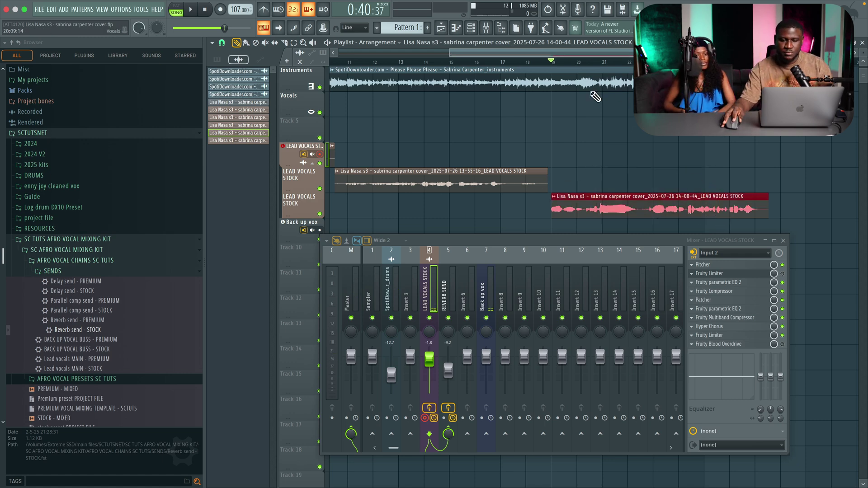
left_click(523, 62)
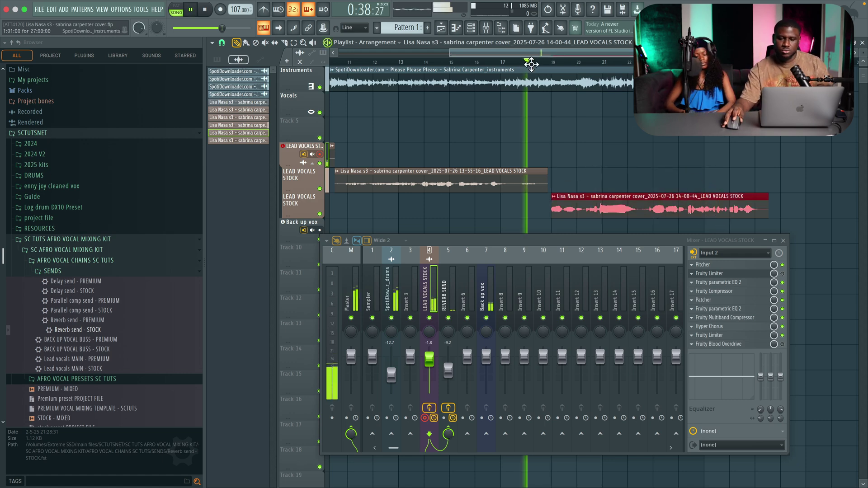
left_click(586, 141)
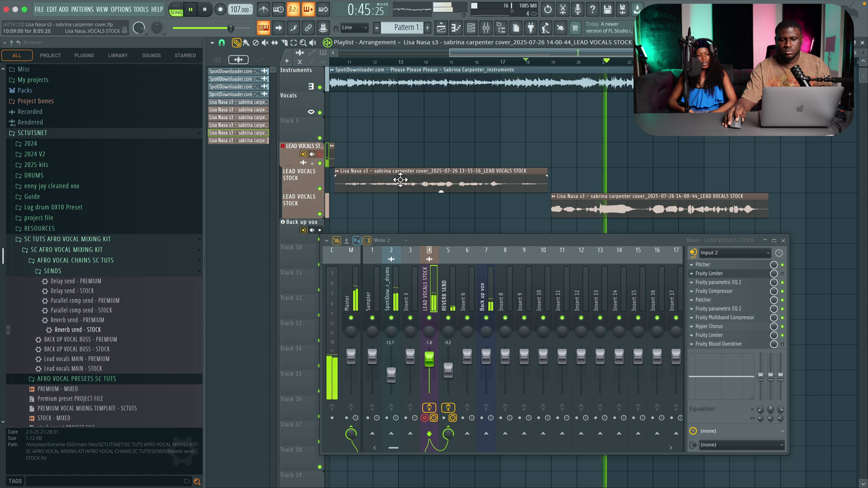
Finish listening to the replacement take and move its clip up to the first LEAD VOCALS STOCK lane at bar 19.
scroll(579, 197, "down", 4)
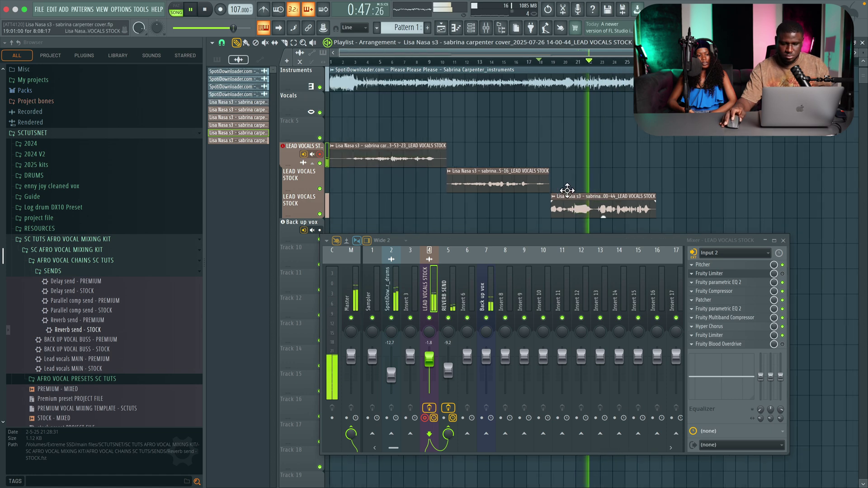
scroll(540, 181, "down", 2)
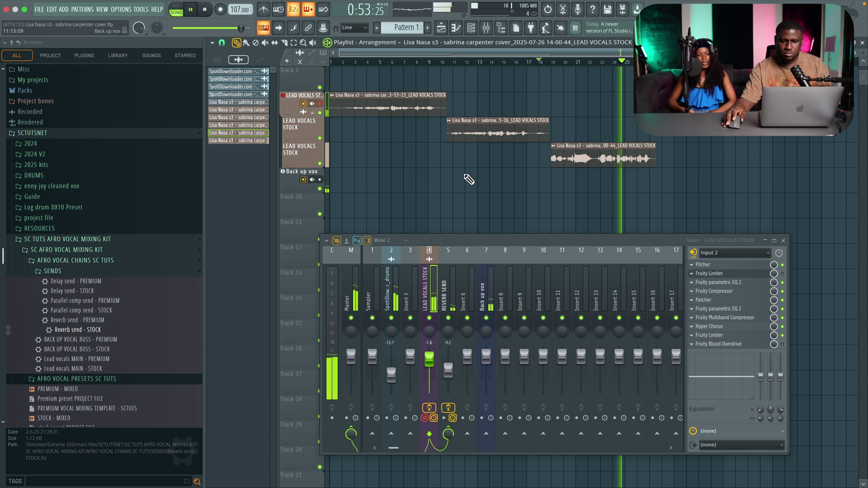
scroll(439, 176, "up", 1)
scroll(382, 163, "up", 4)
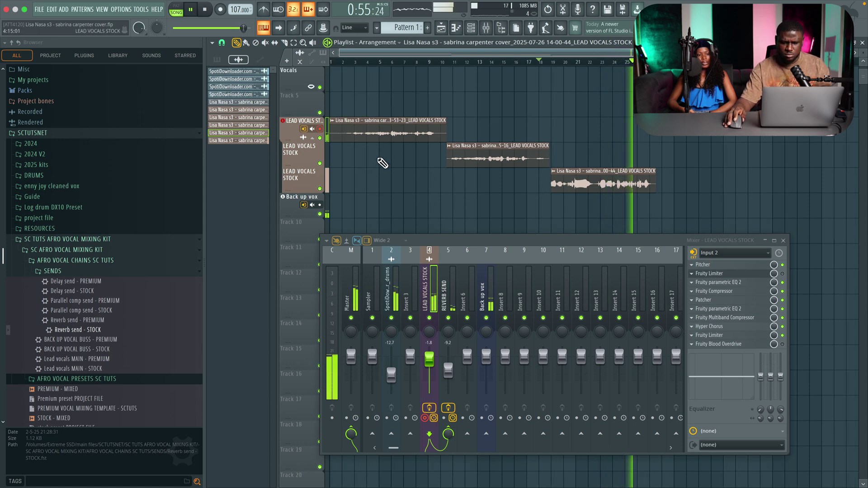
scroll(383, 162, "down", 4)
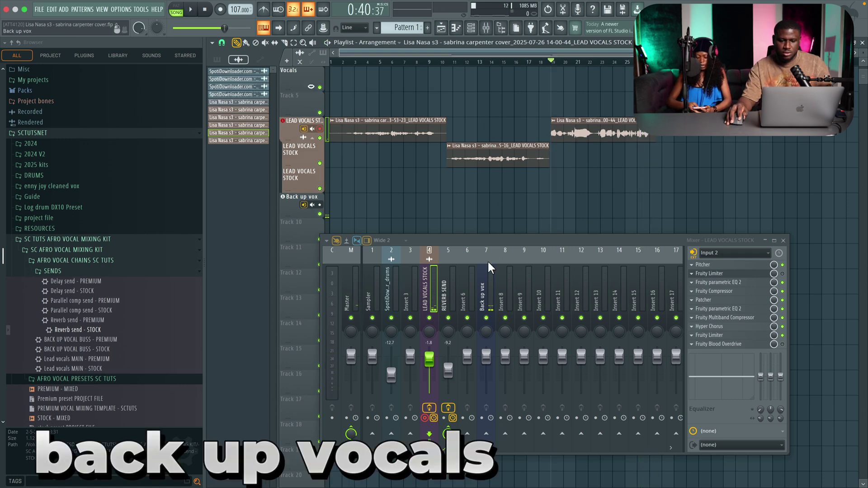
Disarm recording on LEAD VOCALS STOCK and arm the Back up vox mixer track instead.
left_click(486, 291)
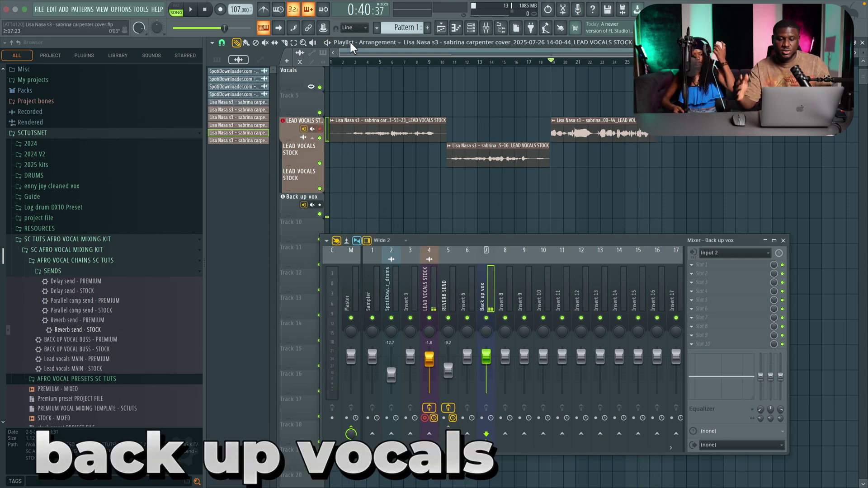
left_click(425, 423)
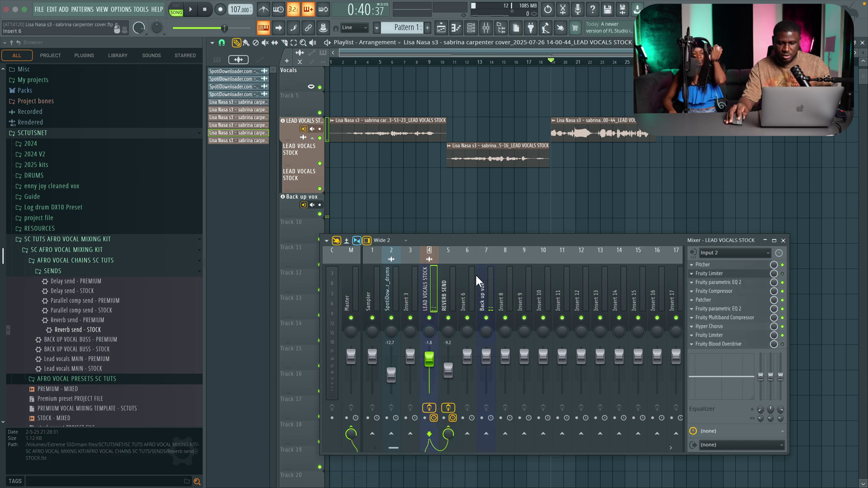
left_click(493, 411)
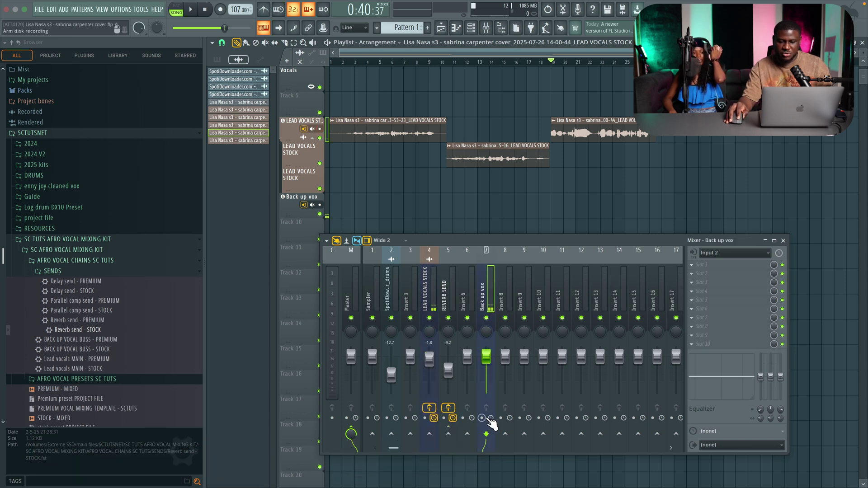
left_click(482, 418)
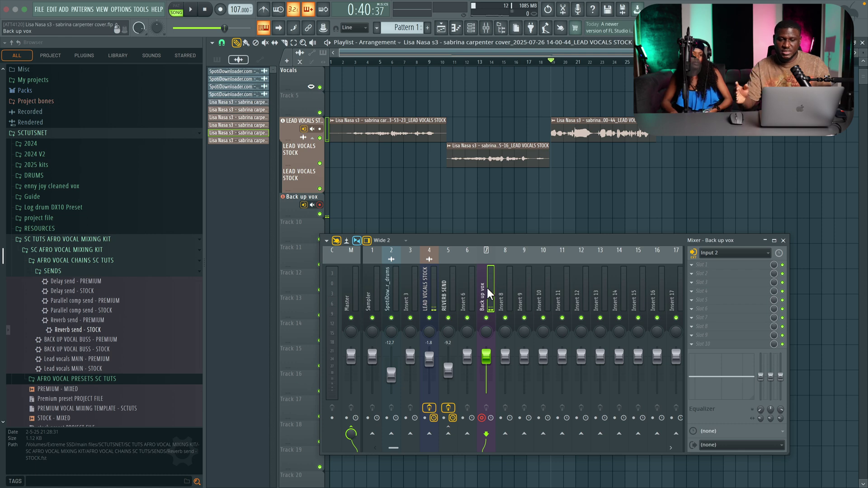
Relink the Back up vox playlist track as an audio track to mixer insert 8.
right_click(289, 204)
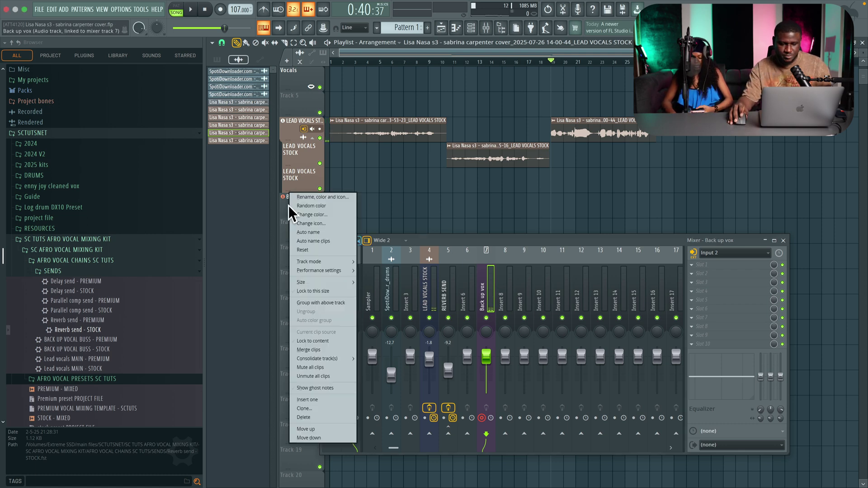
mouse_move(311, 257)
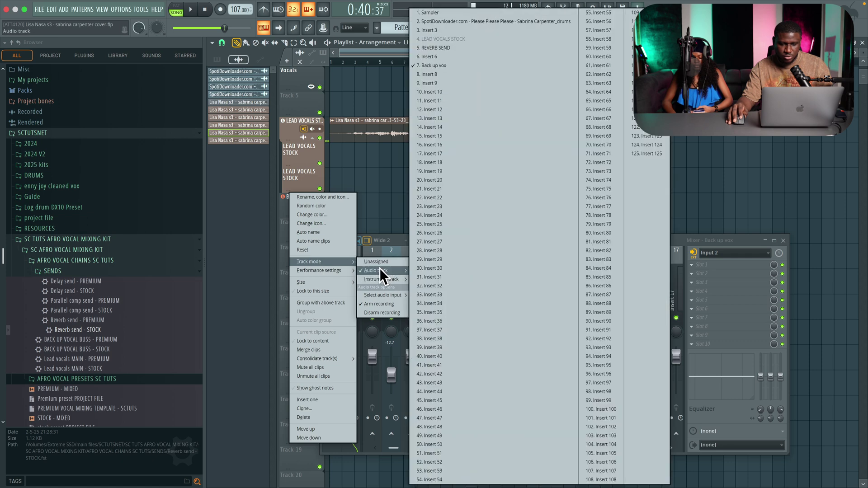
left_click(435, 74)
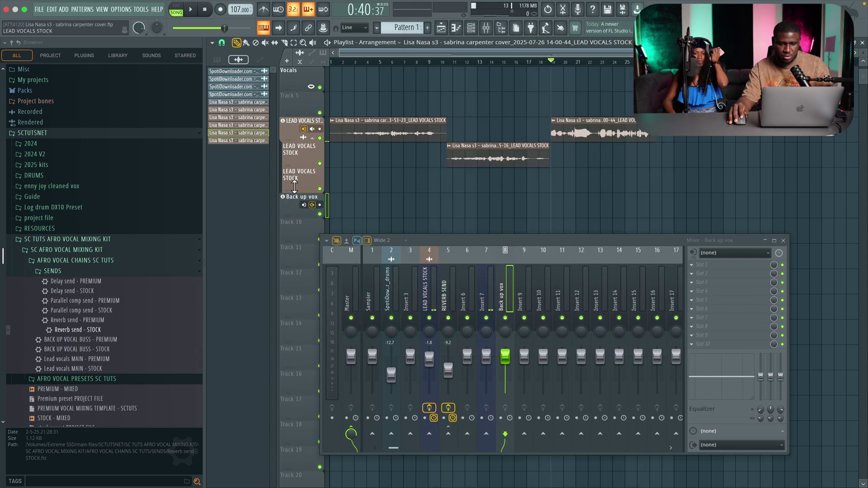
Turn playlist tracks 10 and 11 into audio tracks linked to mixer inserts 6 and 10.
right_click(296, 233)
left_click(321, 242)
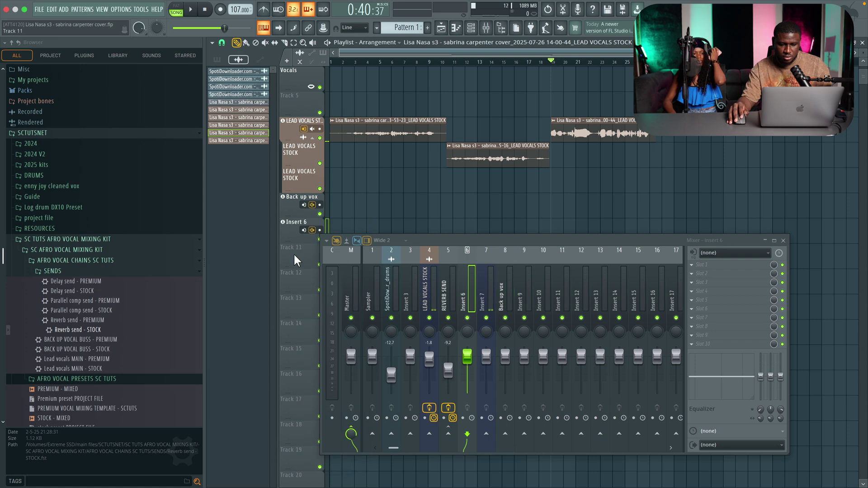
right_click(293, 255)
mouse_move(326, 302)
mouse_move(401, 310)
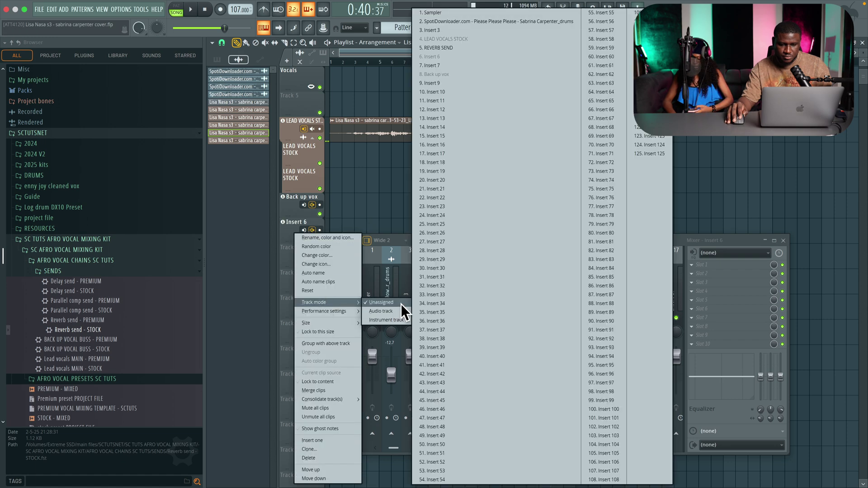
left_click(439, 92)
Turn playlist tracks 12 and 13 into audio tracks linked to mixer inserts 12 and 11.
right_click(299, 247)
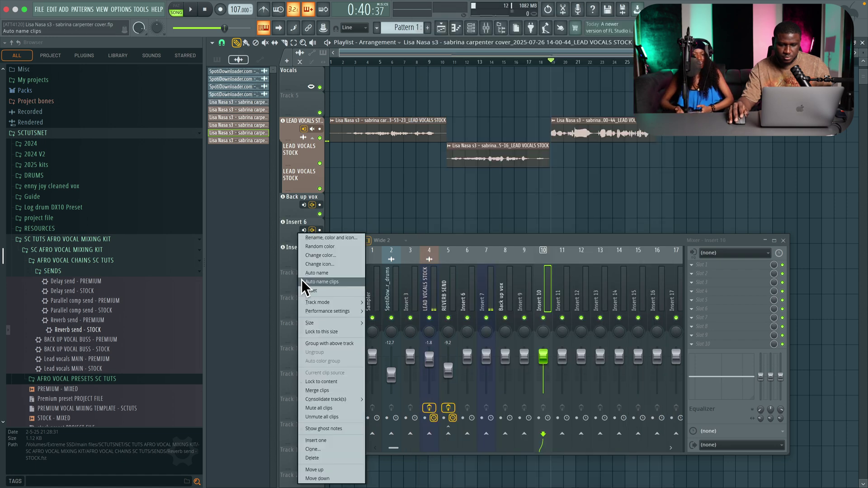
mouse_move(326, 302)
mouse_move(388, 313)
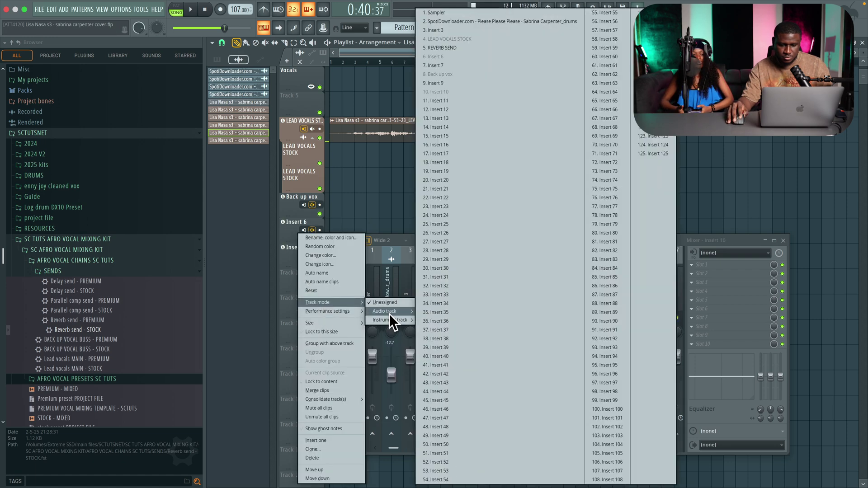
left_click(457, 105)
right_click(299, 299)
mouse_move(330, 305)
mouse_move(389, 309)
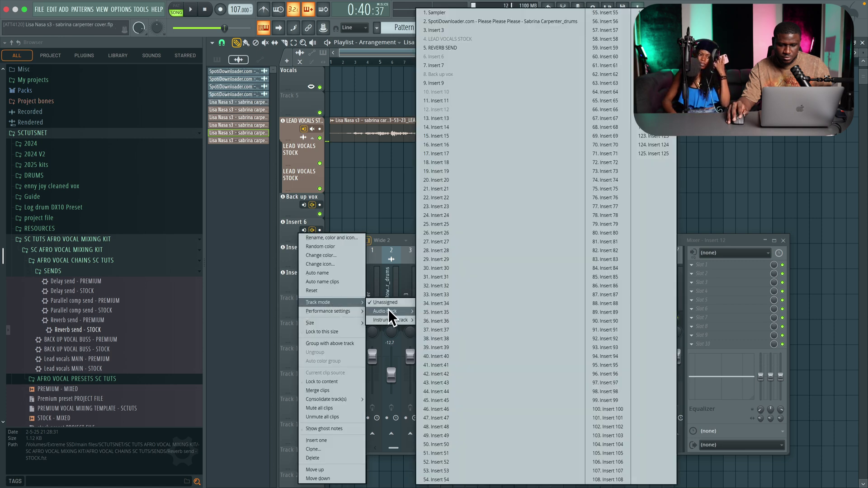
left_click(437, 98)
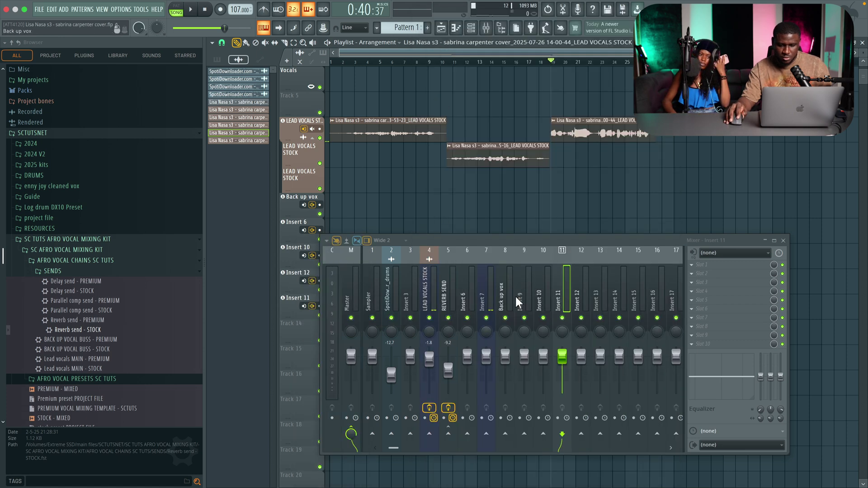
Move the Back up vox mixer track to insert 9 and rename inserts 9 to 12 as "Back up voxx".
left_click(503, 295)
key("alt+Right")
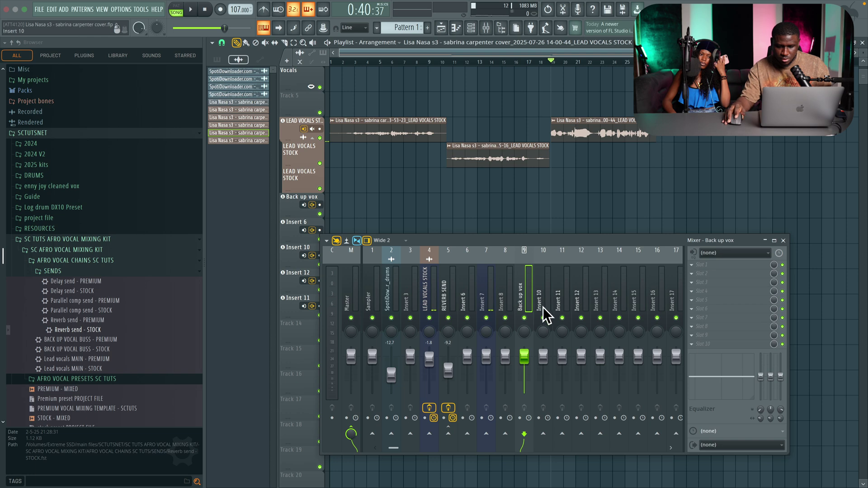
left_click_drag(538, 295, 586, 295)
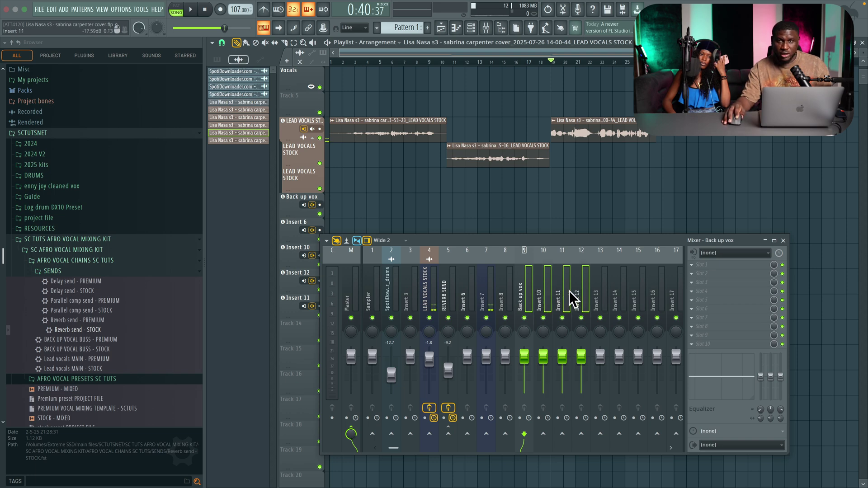
right_click(528, 283)
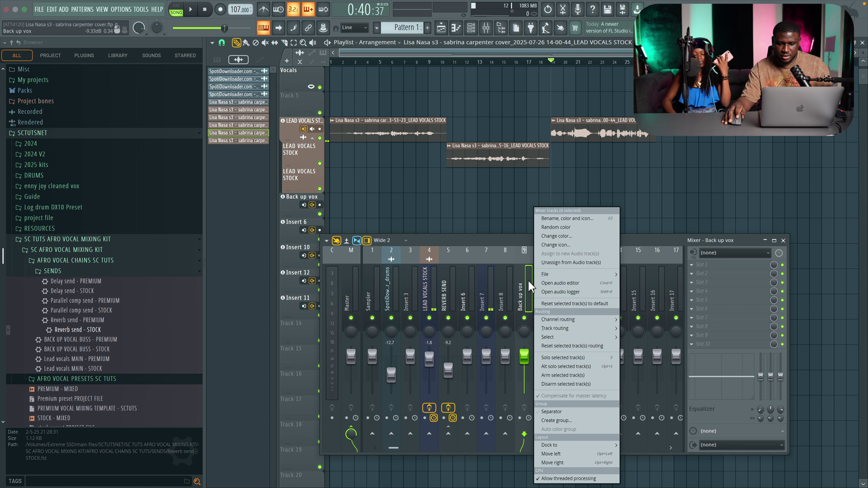
left_click(547, 218)
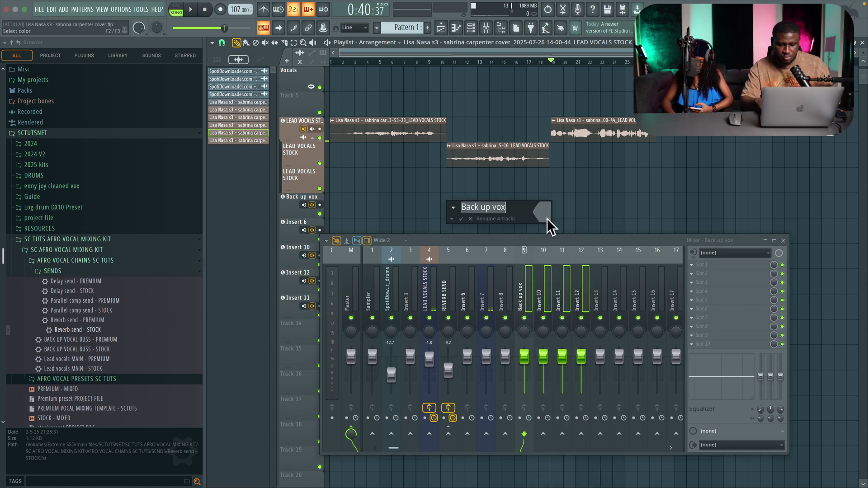
type("x")
key("Return")
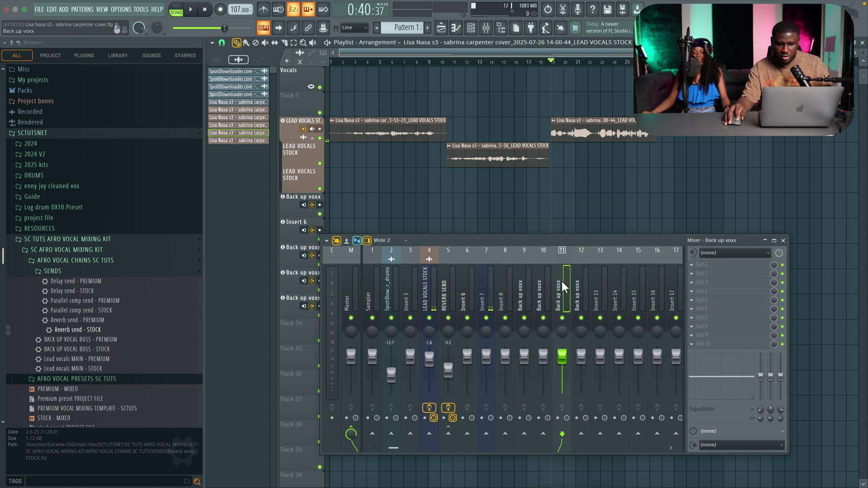
Set the audio input of mixer Insert 7 to (none).
left_click(528, 279)
left_click(546, 278)
left_click(518, 281)
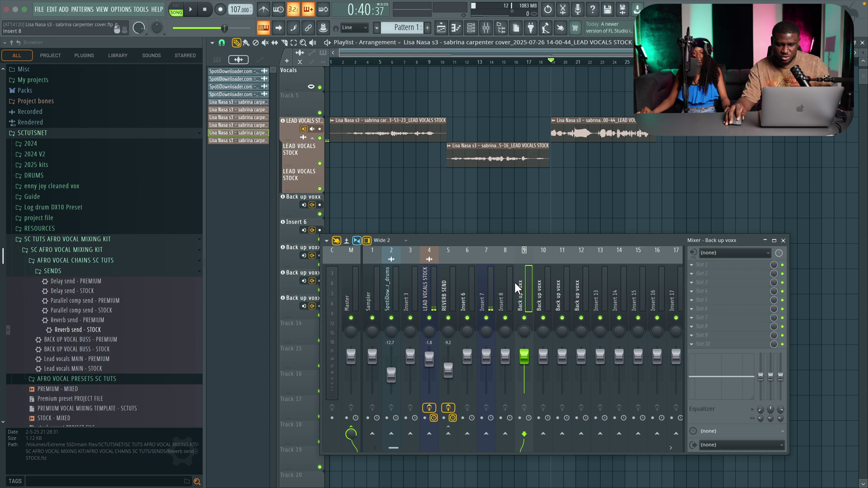
left_click(485, 281)
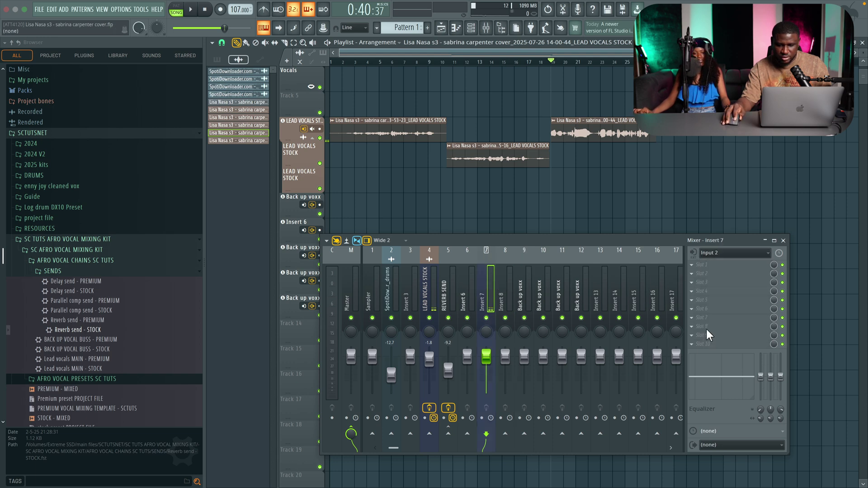
Assign Input 2 to the Back up voxx track on mixer insert 9 and turn off its external input monitoring.
left_click(519, 284)
left_click(716, 254)
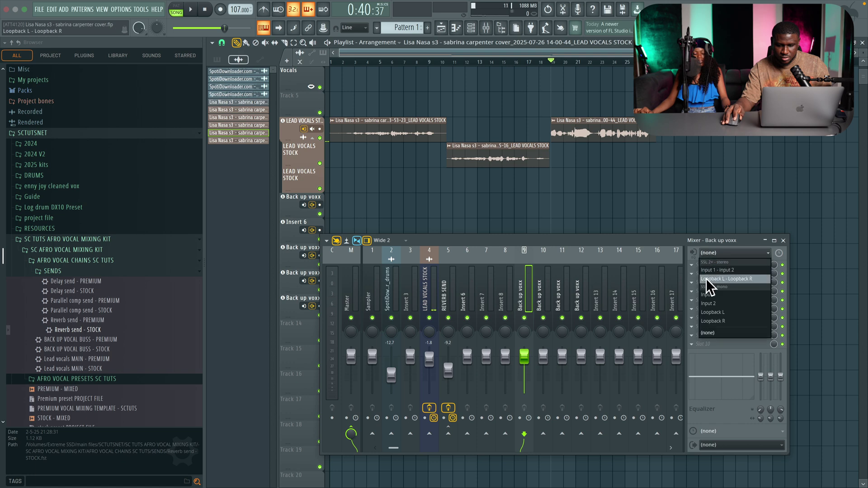
left_click(717, 301)
left_click(724, 253)
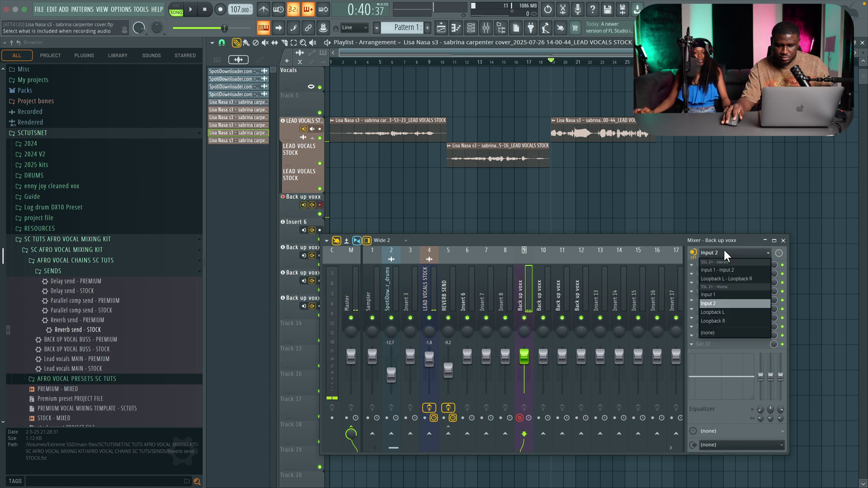
left_click(723, 253)
left_click(693, 254)
left_click(706, 351)
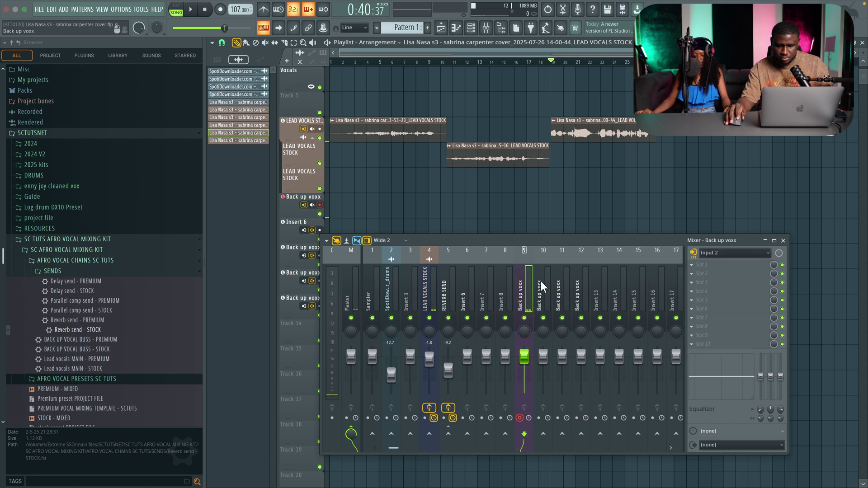
Set the Back up voxx track on mixer insert 10 to external input only and assign Input 2 to it.
left_click(541, 280)
left_click(694, 254)
left_click(714, 271)
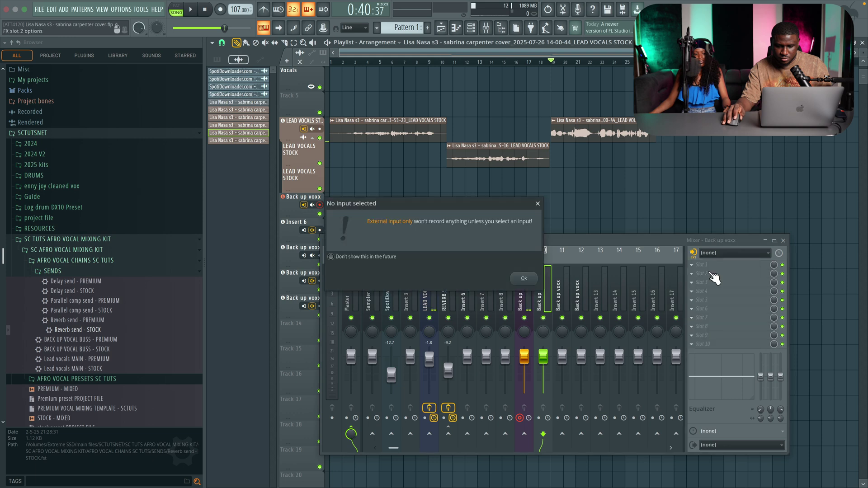
left_click(524, 279)
left_click(723, 252)
left_click(711, 302)
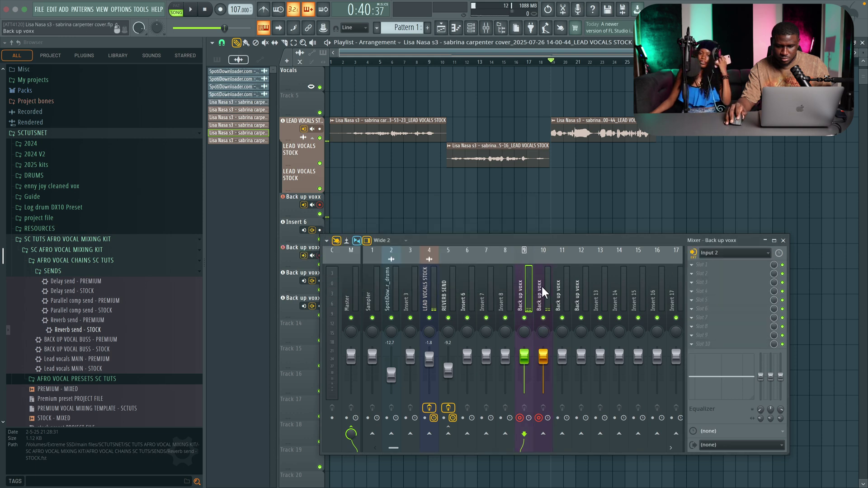
Assign Input 2 to the Back up voxx tracks on mixer inserts 11 and 12 and turn off their external input monitoring.
left_click(562, 289)
left_click(717, 253)
left_click(708, 304)
left_click(693, 254)
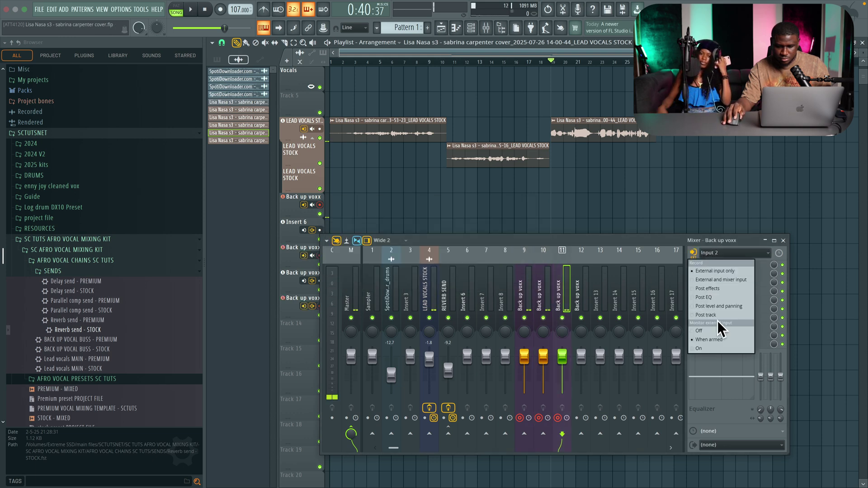
left_click(581, 285)
left_click(723, 253)
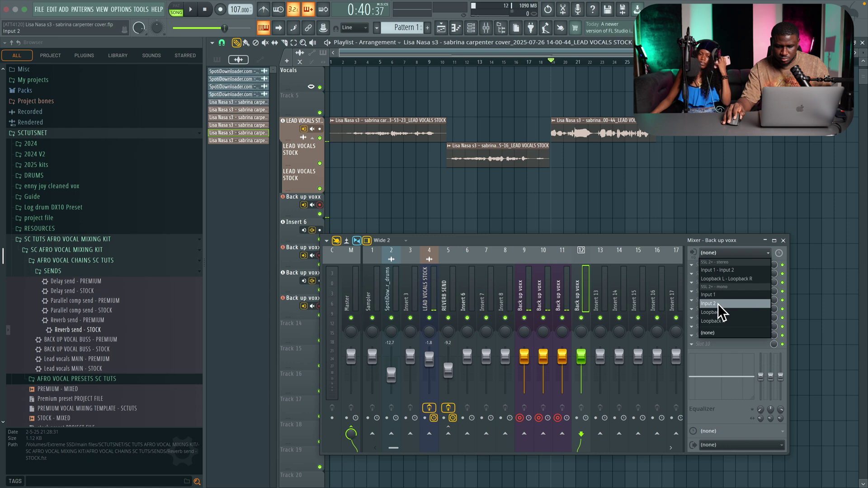
left_click(718, 304)
left_click(693, 253)
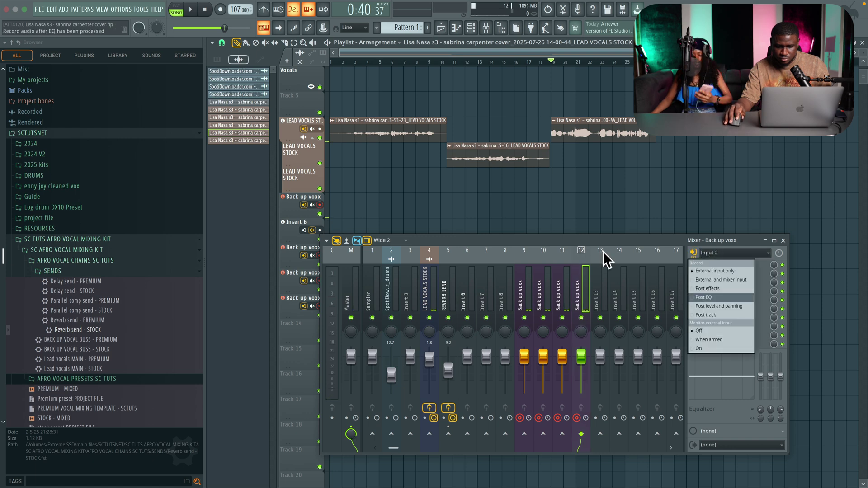
Route the four Back up voxx mixer tracks to Insert 13 only.
left_click(605, 290)
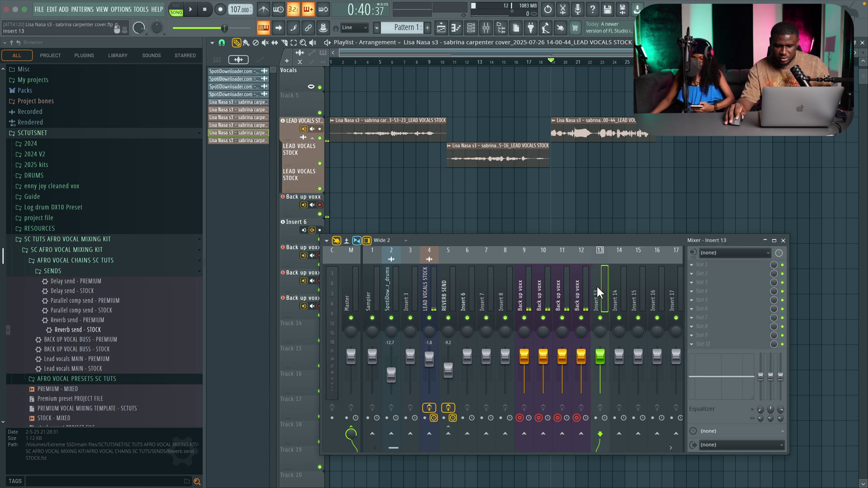
left_click(521, 292)
left_click_drag(521, 292, 590, 288)
right_click(604, 286)
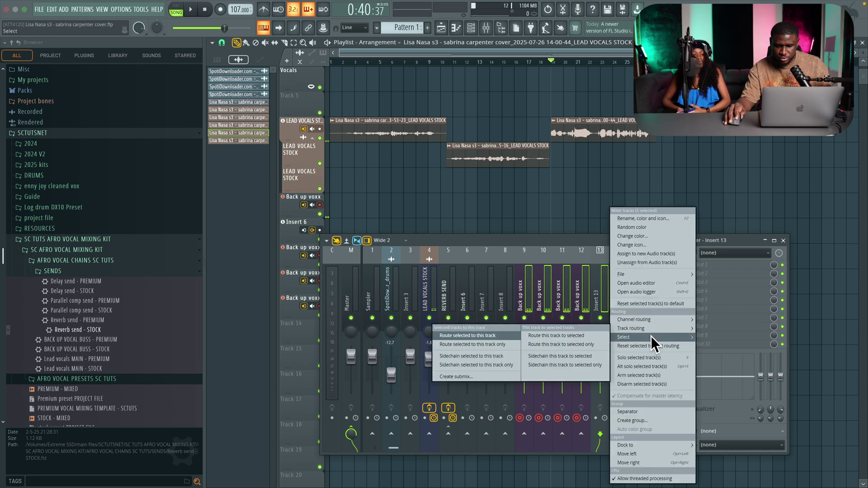
mouse_move(655, 327)
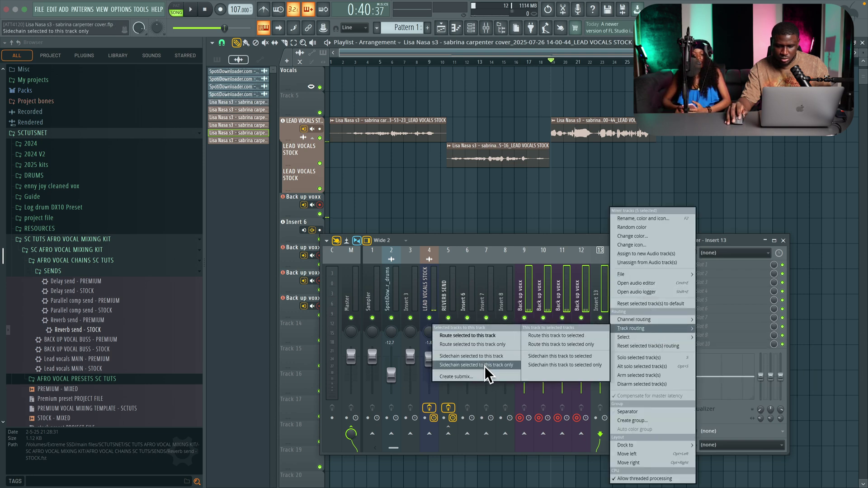
left_click(484, 344)
left_click(565, 278)
key("Left")
key("Left")
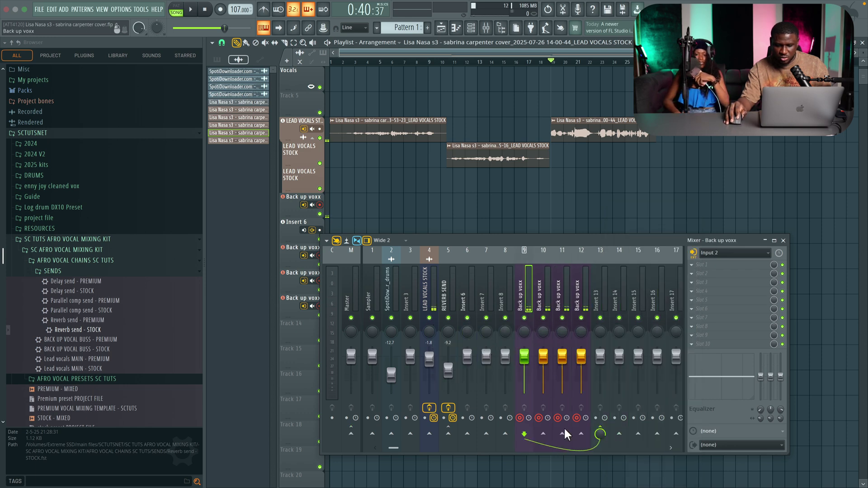
Rename mixer Insert 13 as "Back up BUSS".
right_click(601, 286)
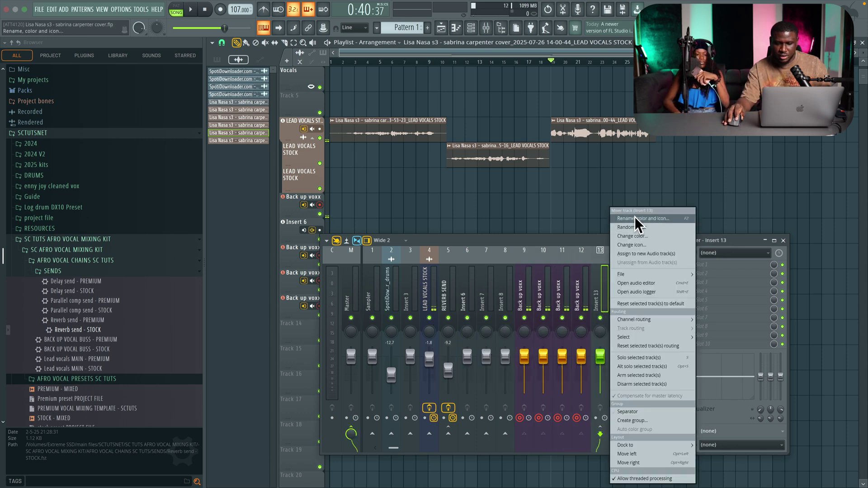
left_click(634, 216)
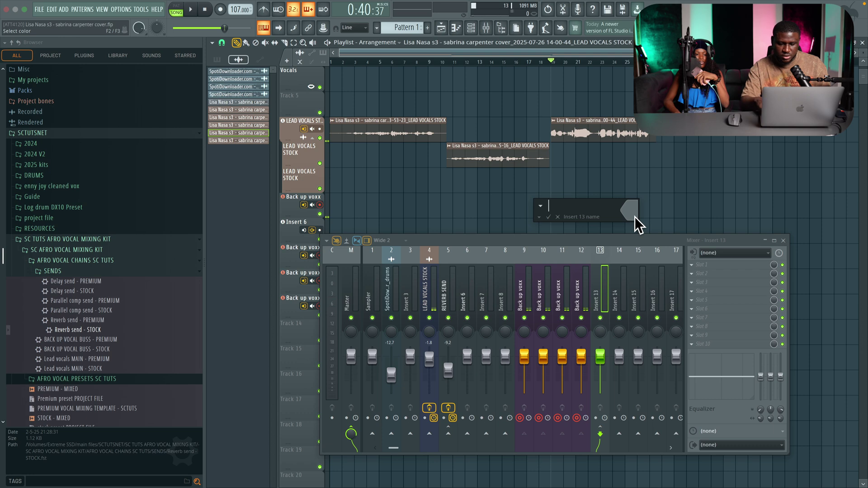
type("Back ")
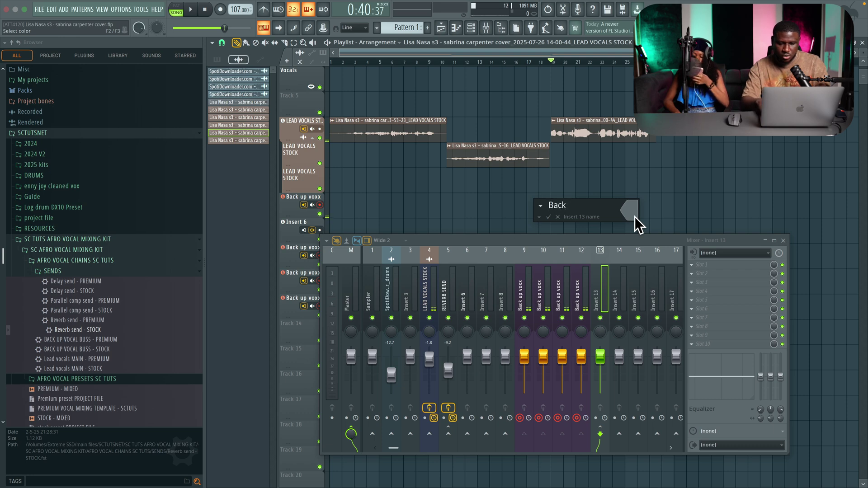
type("up BUD")
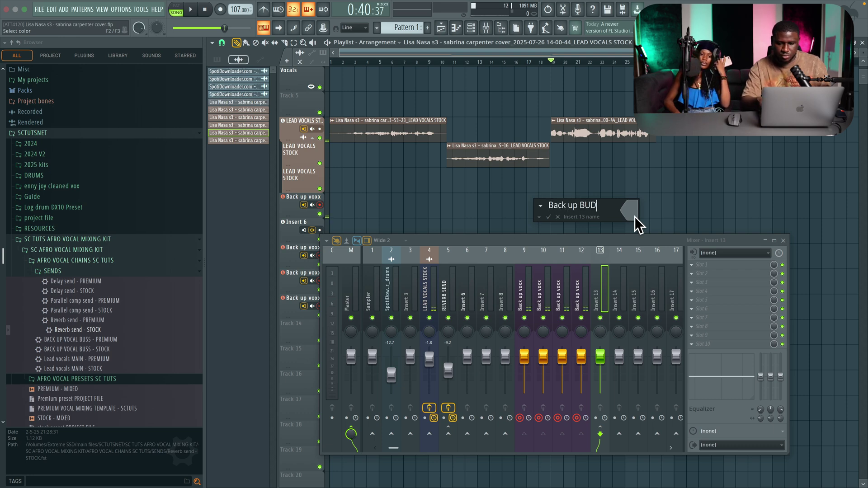
key("BackSpace")
type("SS")
key("Return")
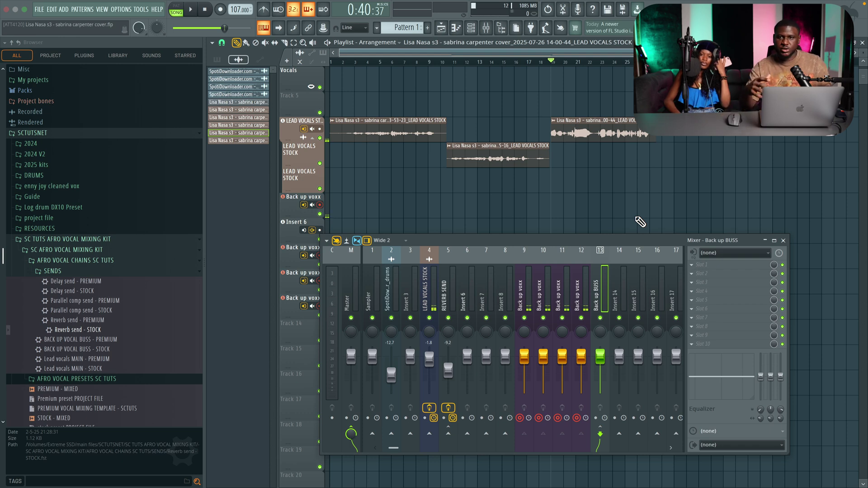
Delete Fruity Blood Overdrive from the last effect slot of the LEAD VOCALS STOCK mixer track.
left_click(525, 280)
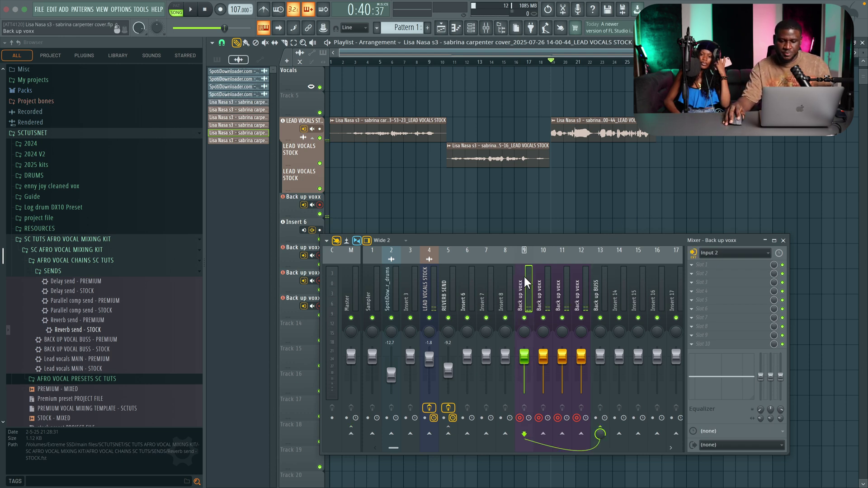
left_click(564, 287)
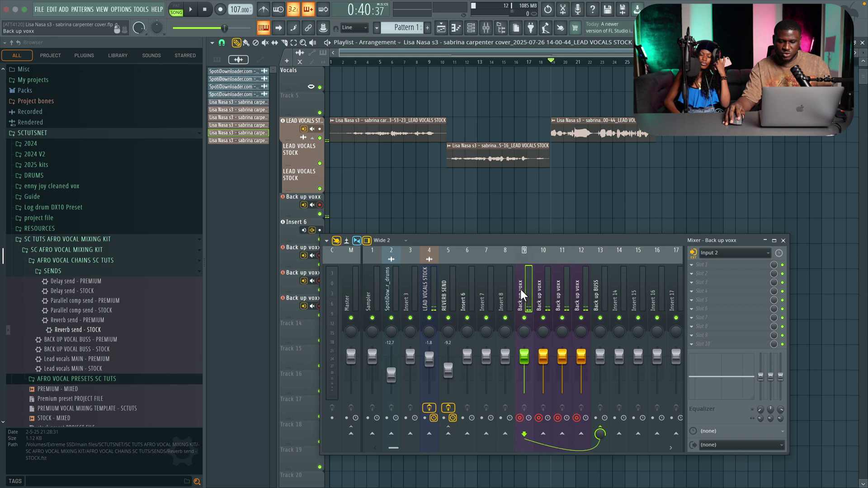
left_click(412, 287)
left_click(425, 287)
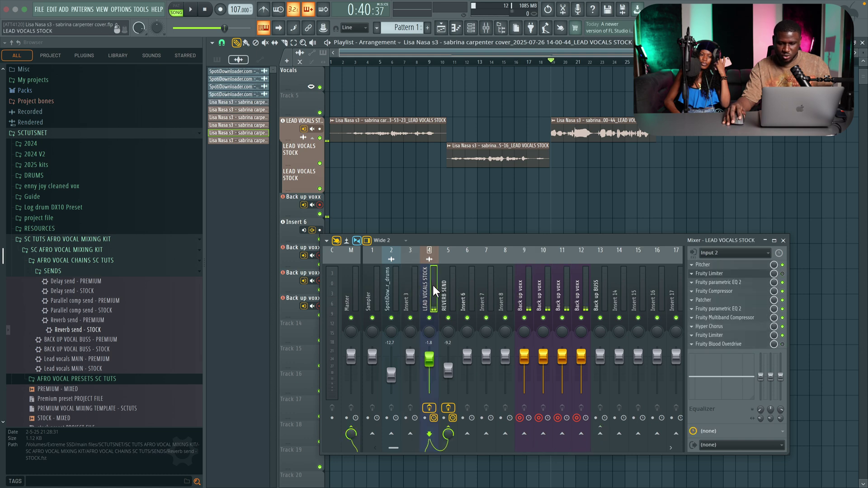
left_click(691, 345)
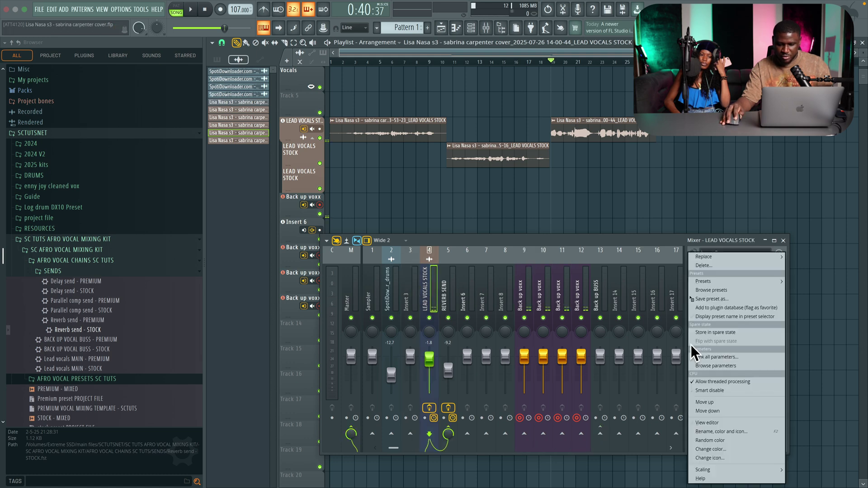
left_click(699, 264)
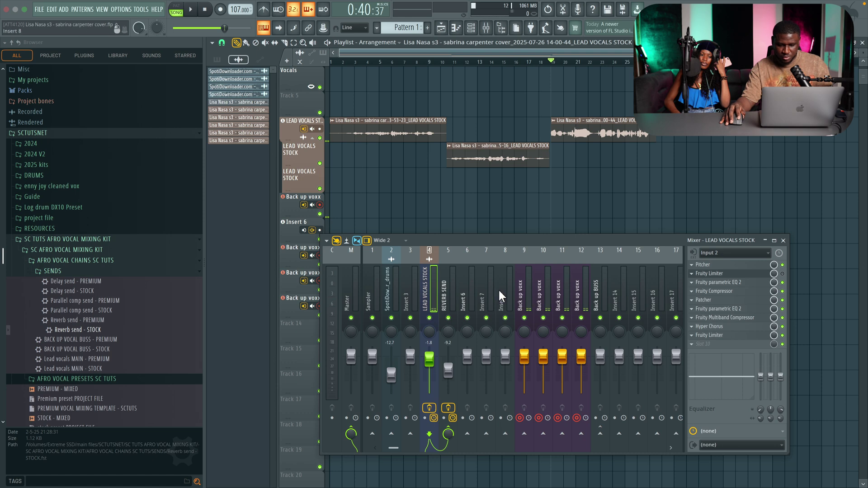
Add the Pitcher effect to the four Back up voxx mixer tracks.
left_click_drag(522, 292, 576, 290)
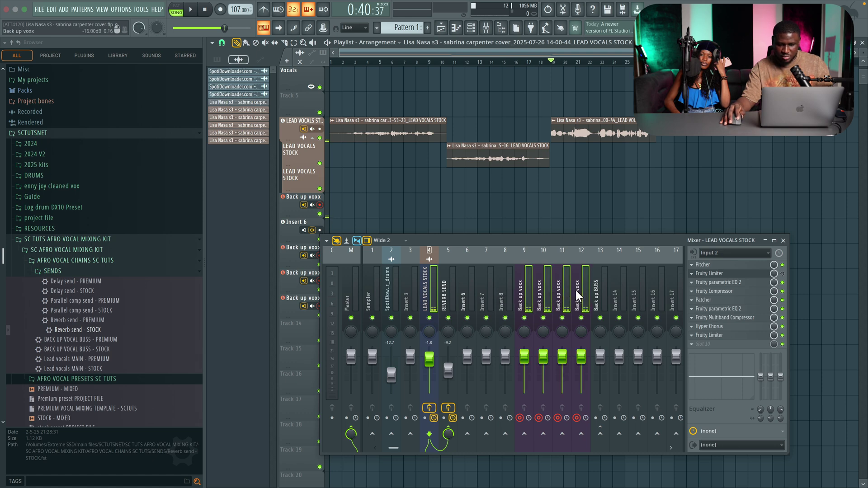
left_click(691, 264)
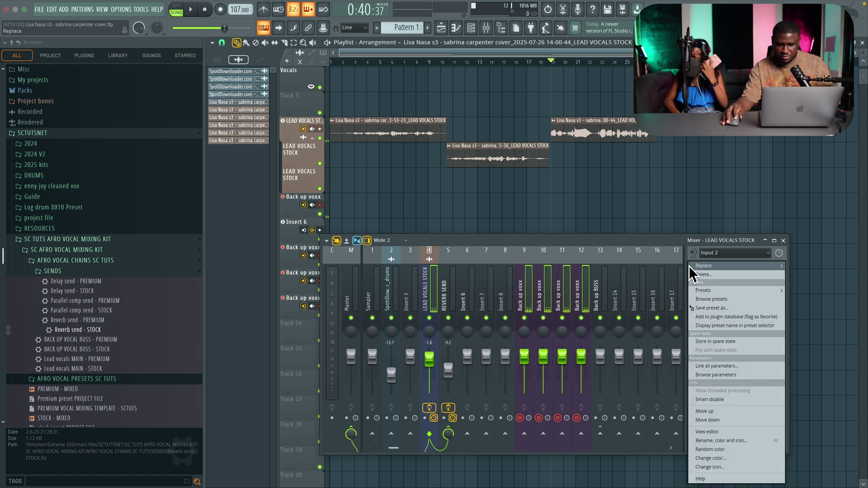
key("Escape")
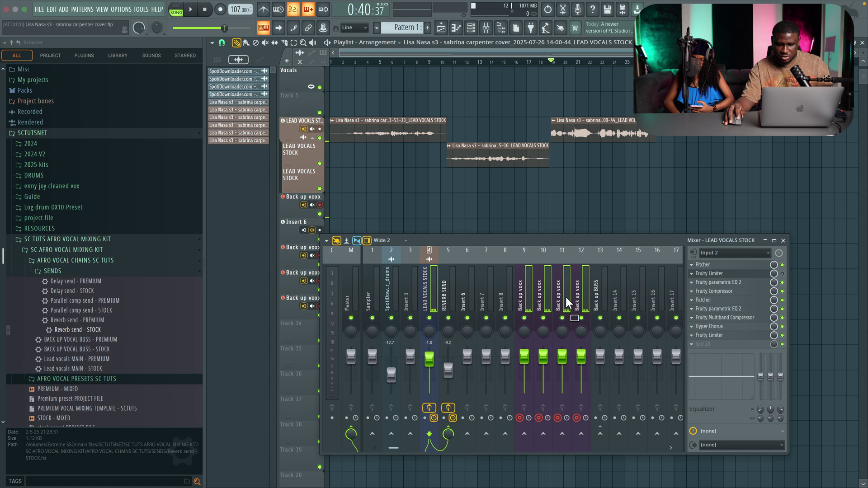
left_click(522, 287)
Delete the duplicate Pitcher from slot 10 of LEAD VOCALS STOCK and check the effects on the first Back up voxx track.
left_click(427, 287)
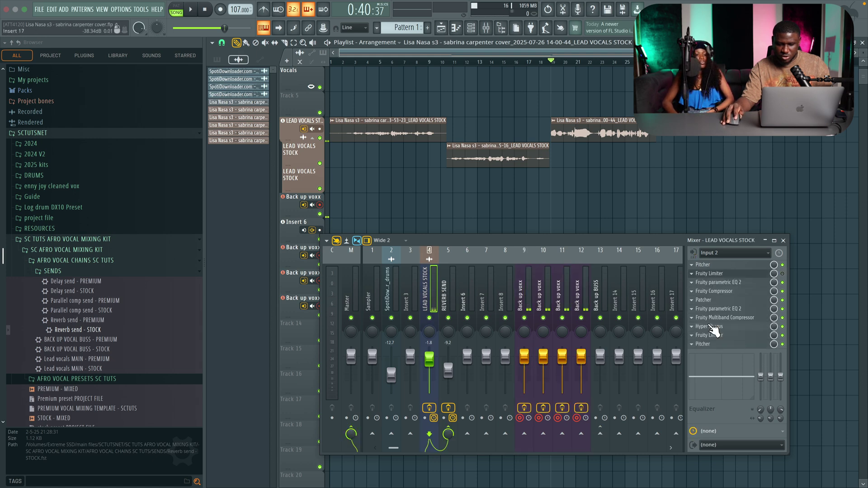
left_click(692, 344)
left_click(693, 275)
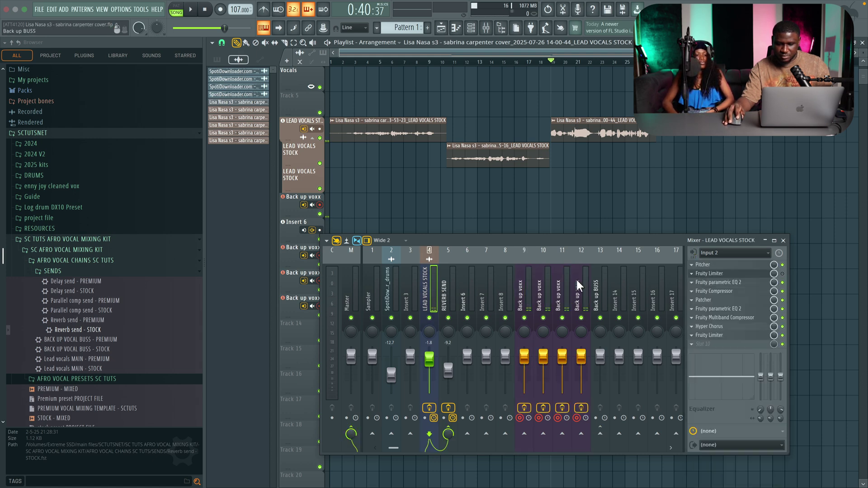
left_click(524, 294)
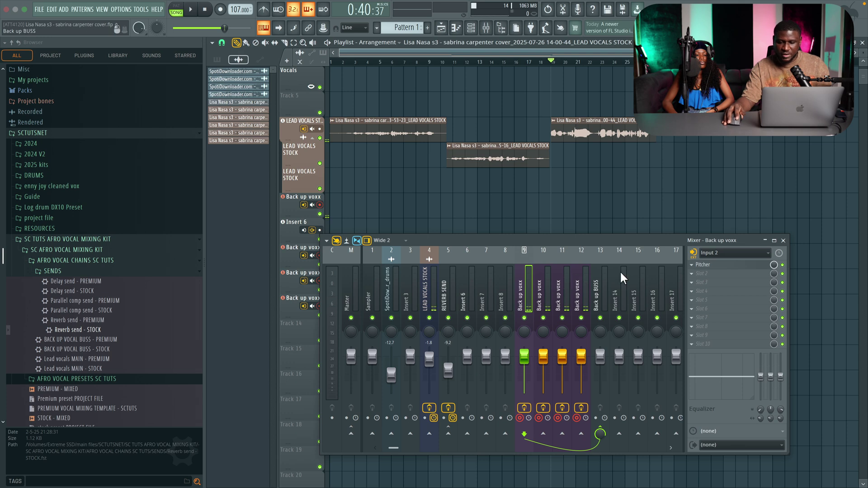
Check the Pitcher settings on the first Back up voxx mixer track and the effect slots of Back up BUSS.
left_click(708, 267)
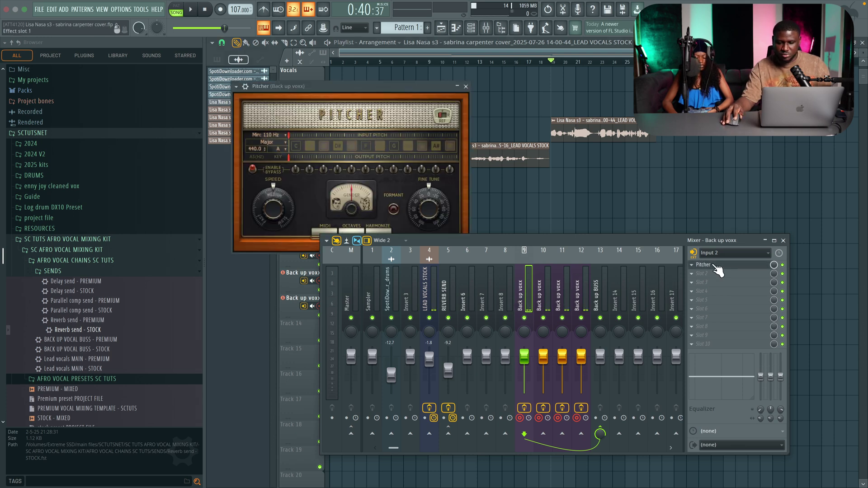
left_click(708, 267)
left_click(554, 283)
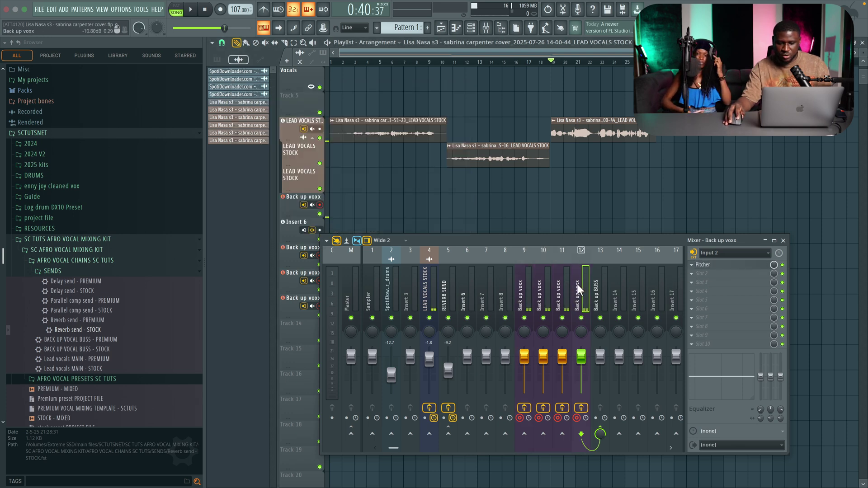
left_click(596, 283)
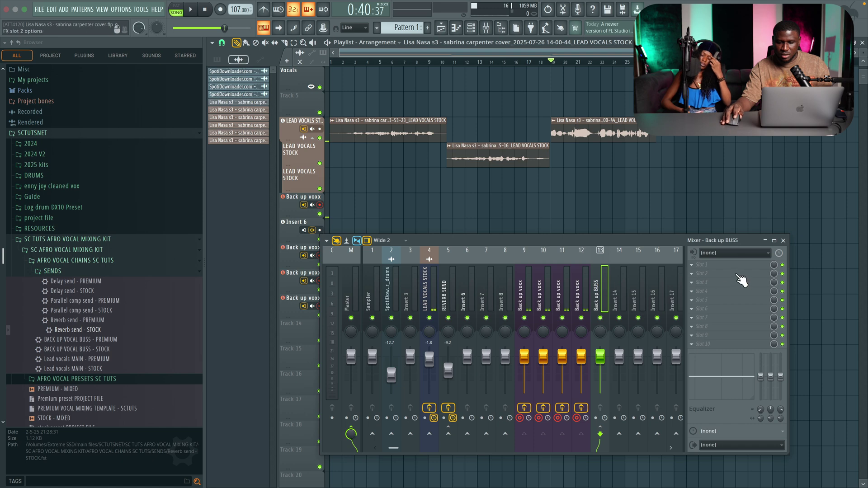
Record the backup vocal takes over the instrumental on the first three Back up voxx tracks.
key("r")
key("space")
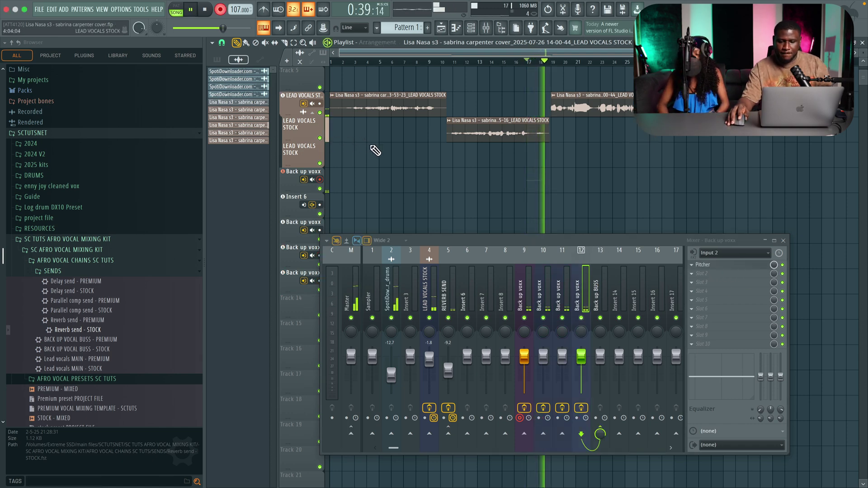
left_click(523, 292)
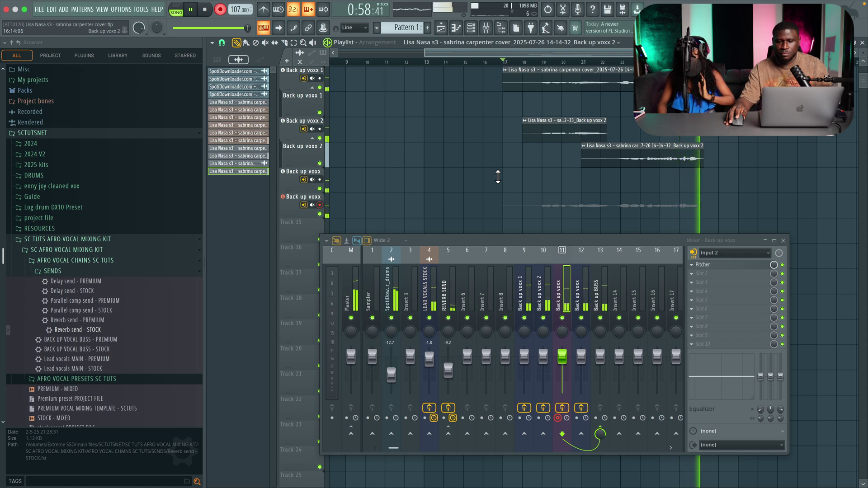
key("space")
Play back the recorded harmonies, panning Back up voxx 1 to 19% left and Back up voxx 2 to the right.
key("space")
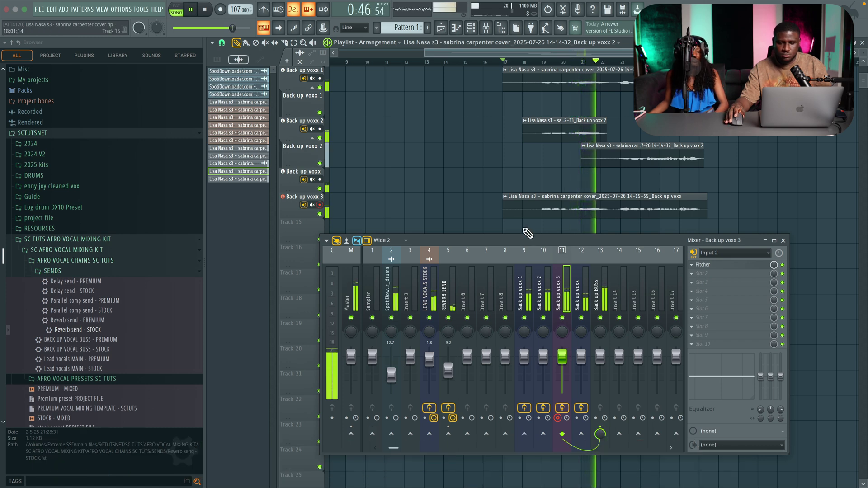
scroll(525, 229, "up", 1)
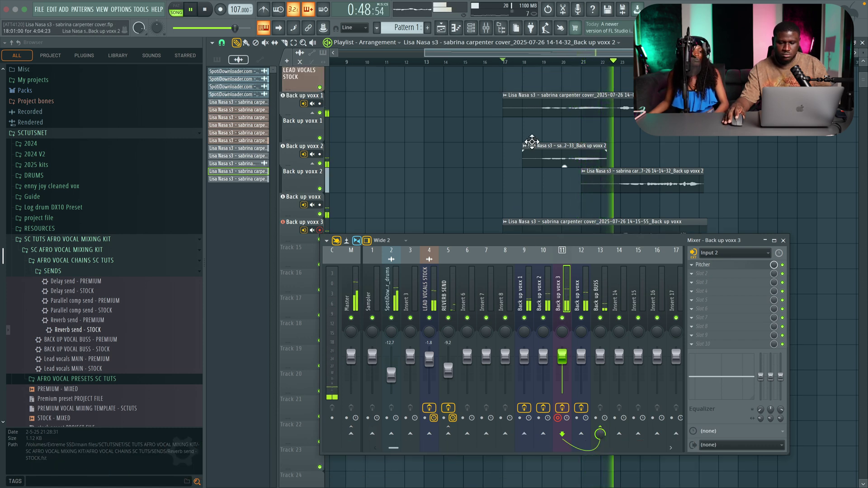
scroll(537, 141, "down", 1)
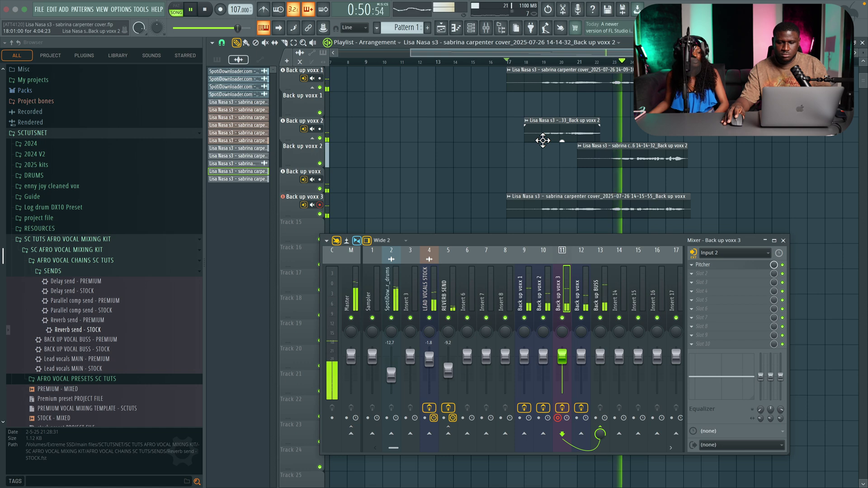
left_click(523, 330)
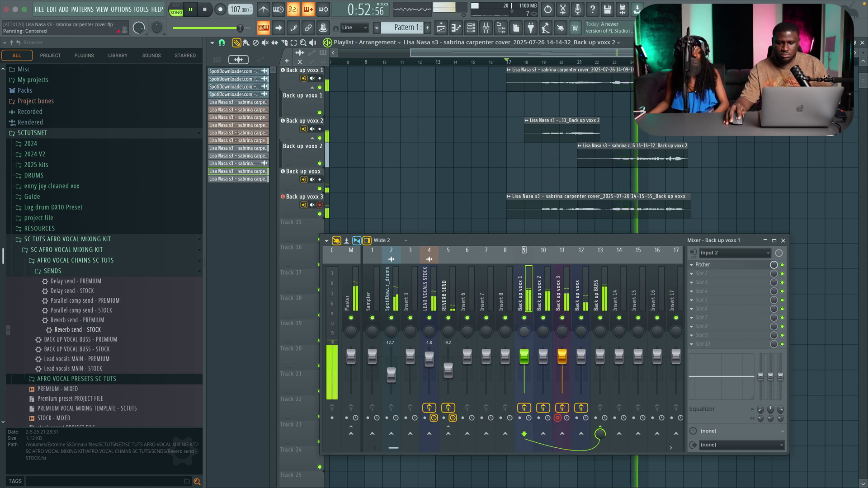
mouse_move(523, 330)
left_mouse_down()
mouse_move(540, 322)
mouse_move(523, 337)
left_mouse_up()
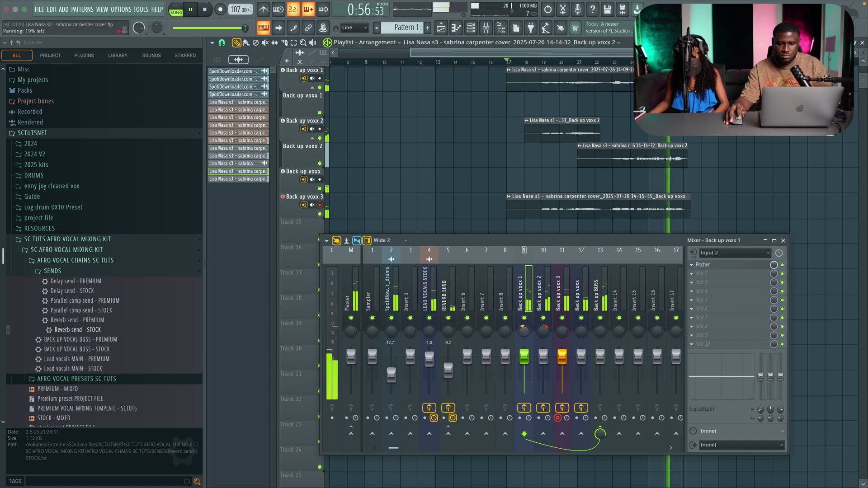
left_click(543, 332)
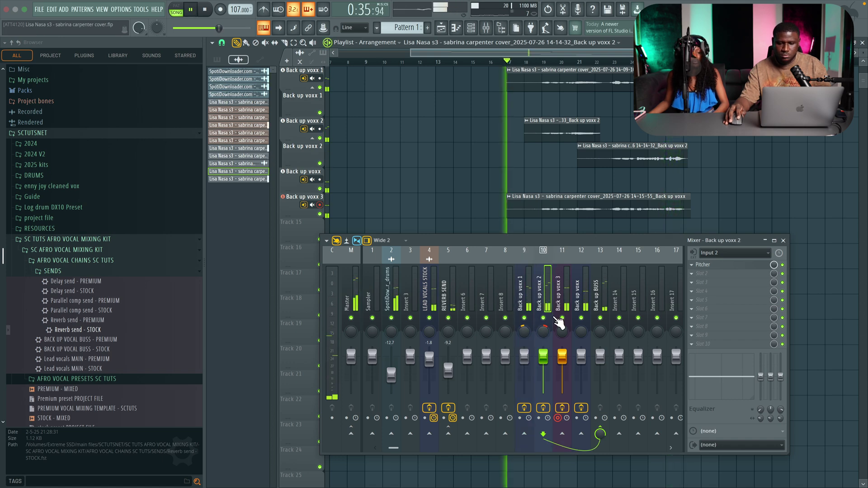
left_click(531, 284)
key("space")
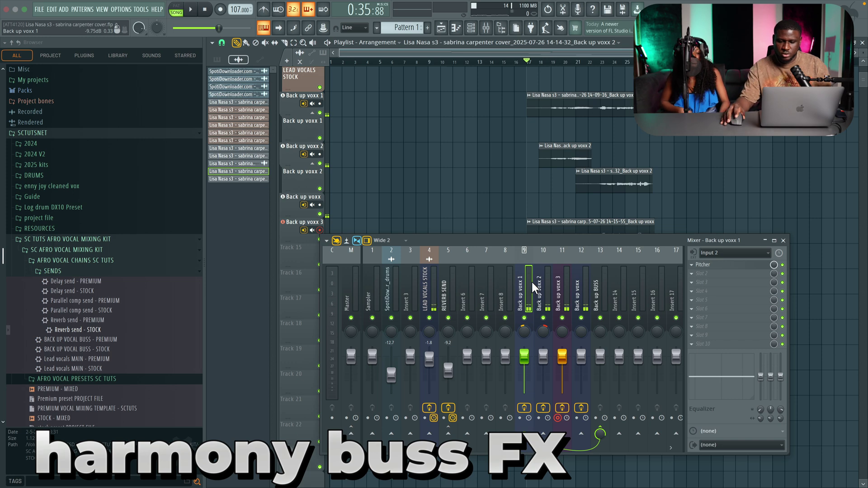
Load the BACK UP VOCAL BUSS - STOCK preset onto mixer track 13 and check the four backup tracks' routing into it.
left_click(429, 290)
left_click_drag(93, 340, 376, 346)
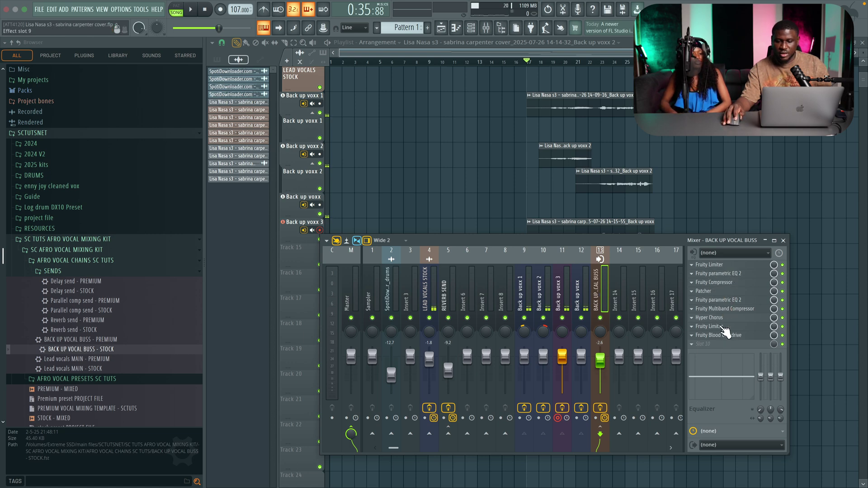
left_click(527, 286)
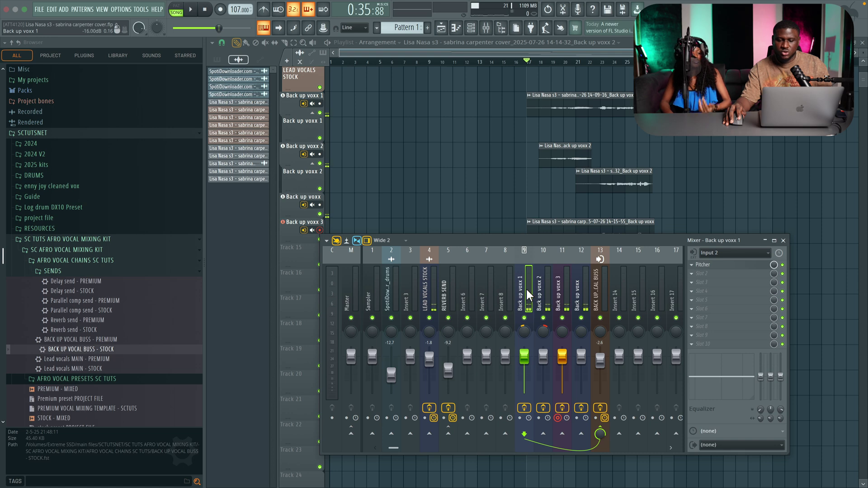
left_click(543, 288)
left_click(562, 287)
left_click(583, 286)
left_click(597, 288)
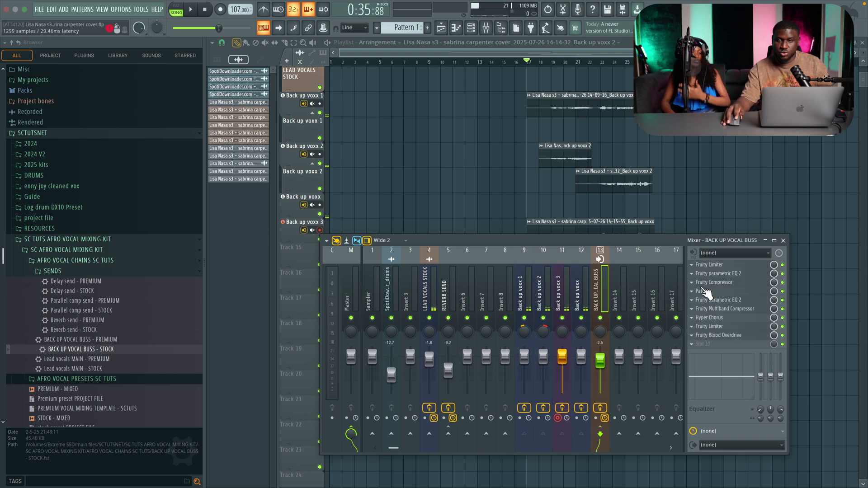
Play back the song section, comparing the backup vocals with the buss effects enabled and bypassed.
key("space")
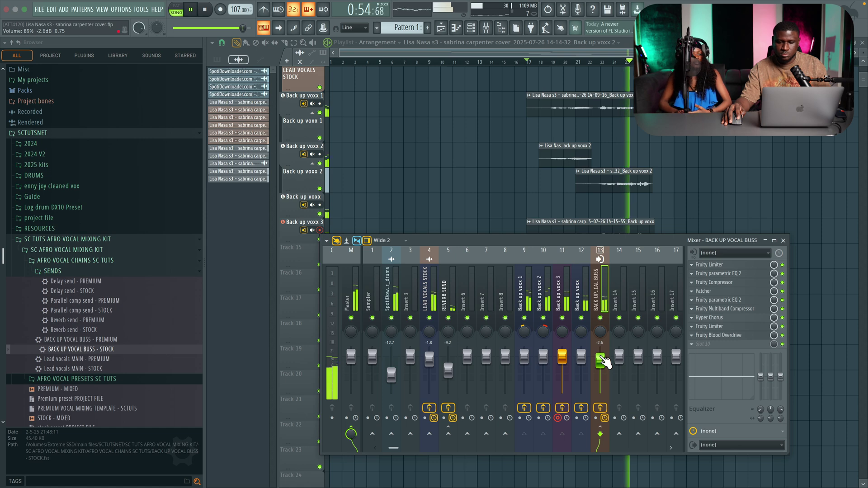
scroll(600, 210, "down", 3)
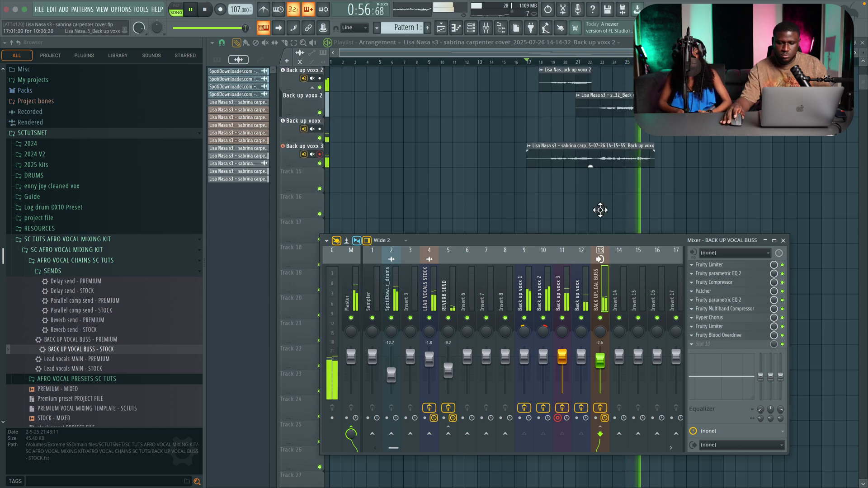
scroll(600, 210, "up", 2)
key("space")
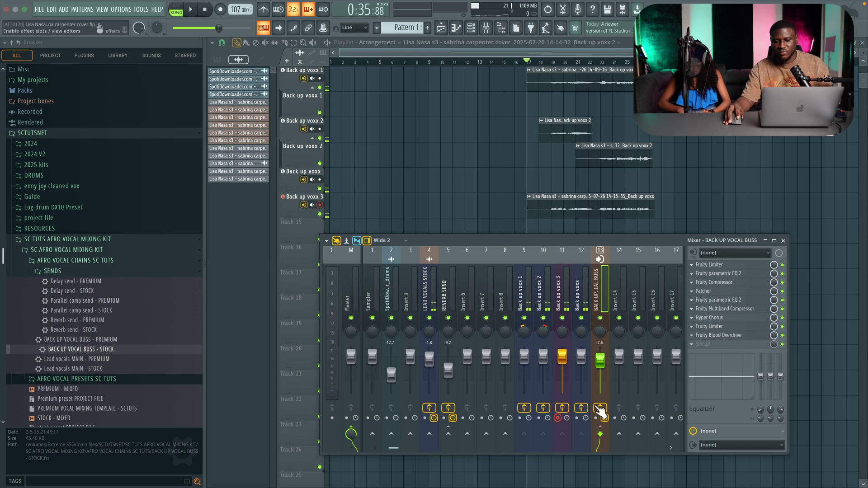
key("space")
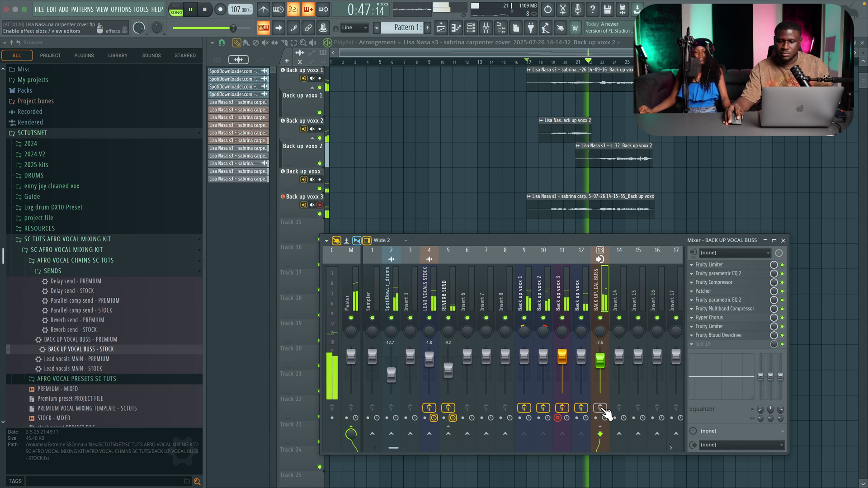
key("space")
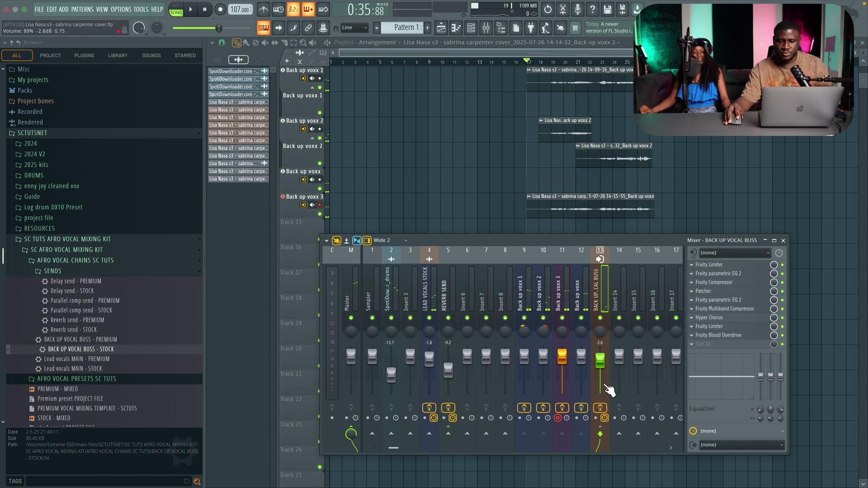
key("space")
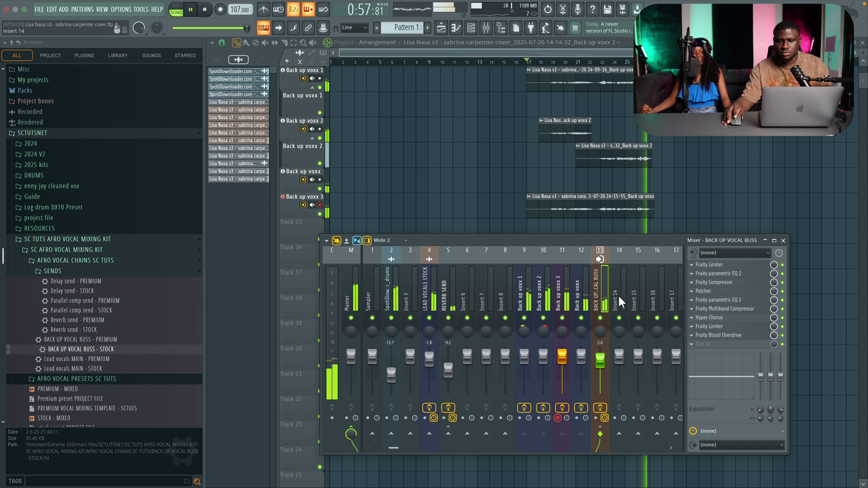
key("space")
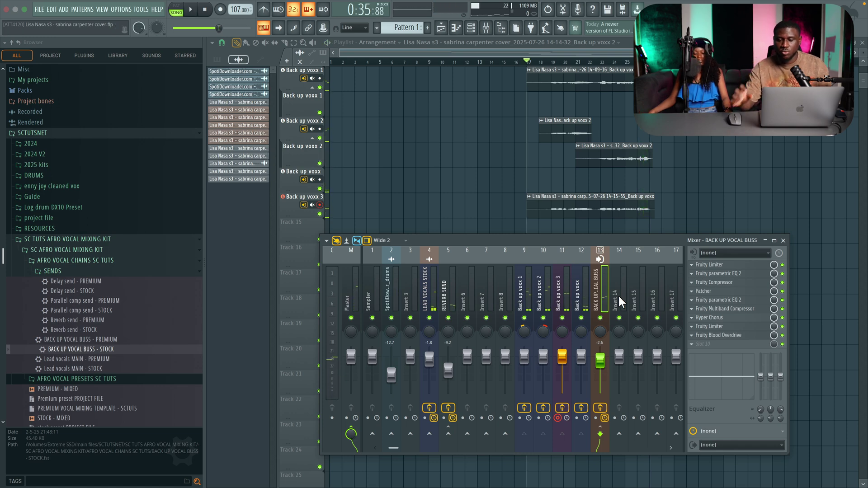
Inspect the Fruity Compressor on BACK UP VOCAL BUSS while the harmonies play.
left_click(717, 283)
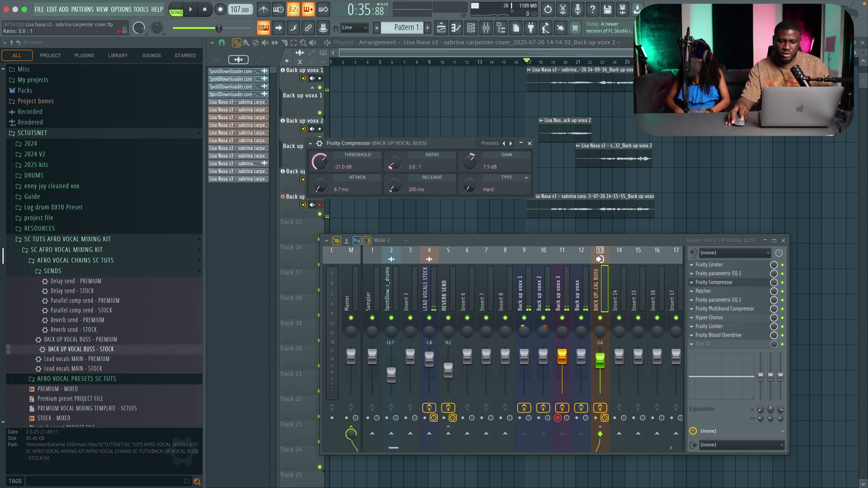
key("space")
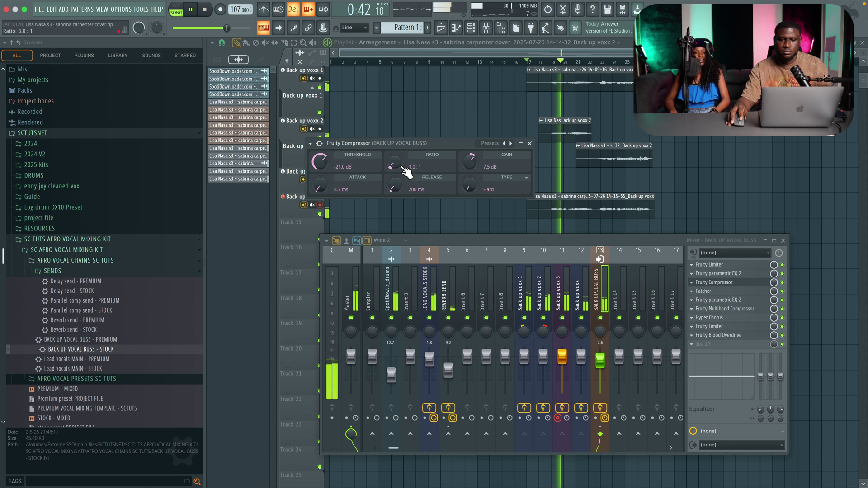
left_click(530, 143)
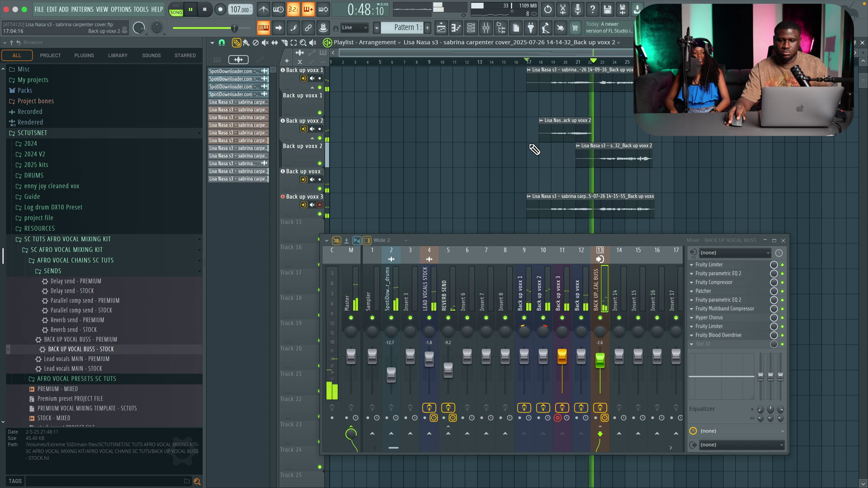
Save the project and raise the instrumental drums mixer track to -11.3 dB during playback.
scroll(545, 180, "down", 1)
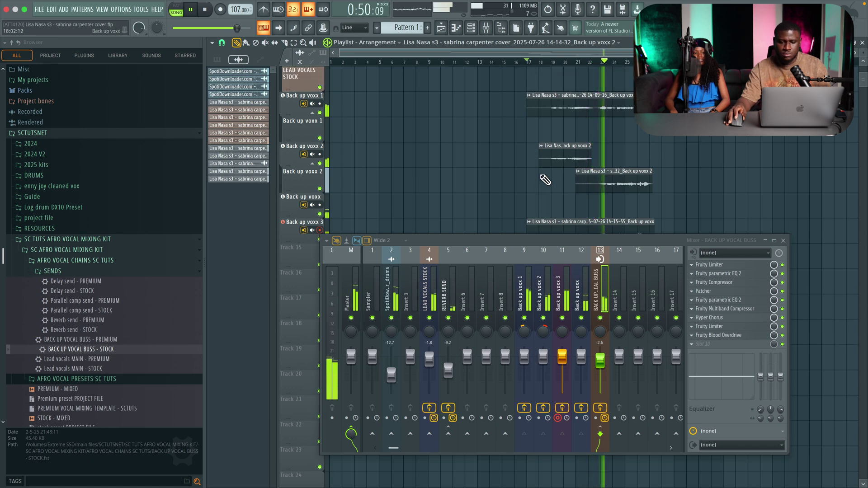
scroll(544, 180, "down", 1)
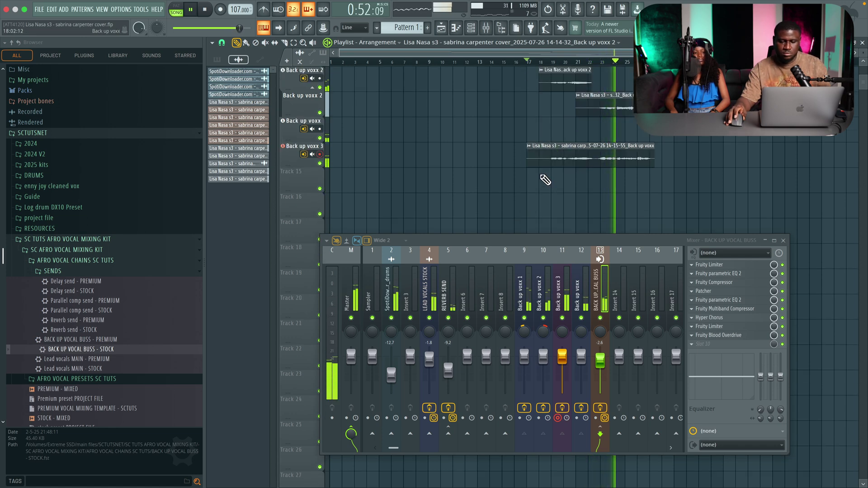
key("super+s")
scroll(544, 180, "up", 2)
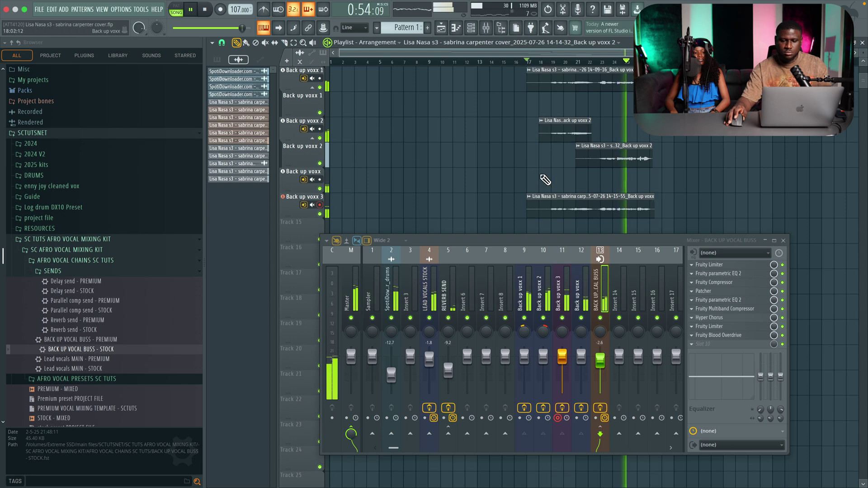
left_click(386, 285)
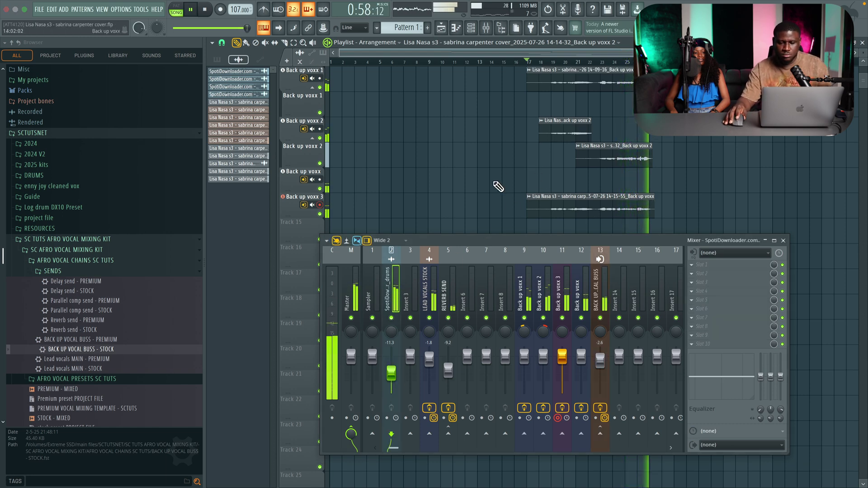
key("space")
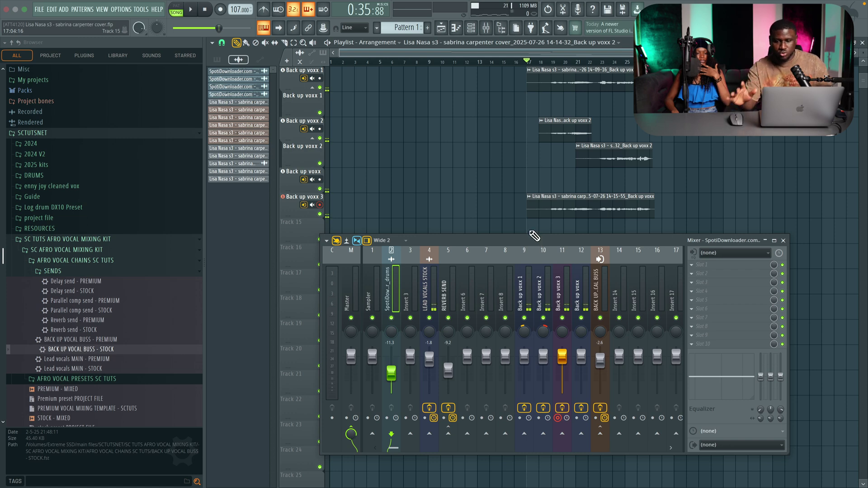
Load the Reverb send - STOCK preset onto mixer Insert 14 and route BACK UP VOCAL BUSS to it.
left_click(592, 294)
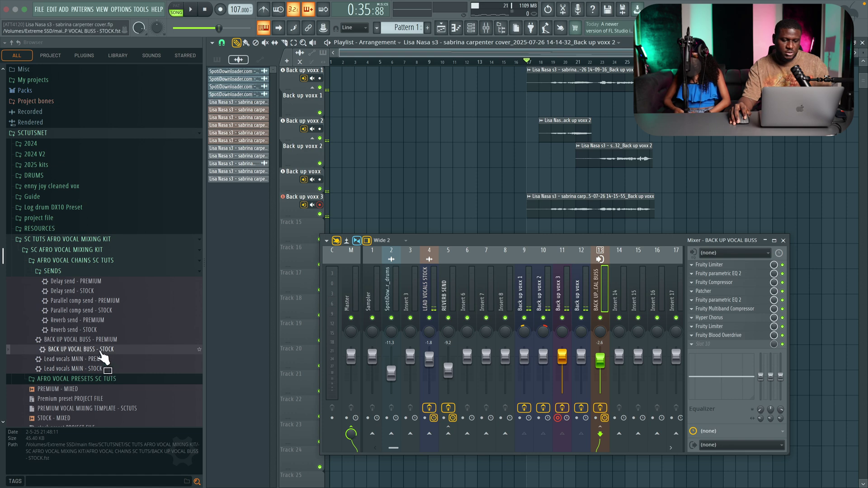
left_click_drag(87, 333, 92, 328)
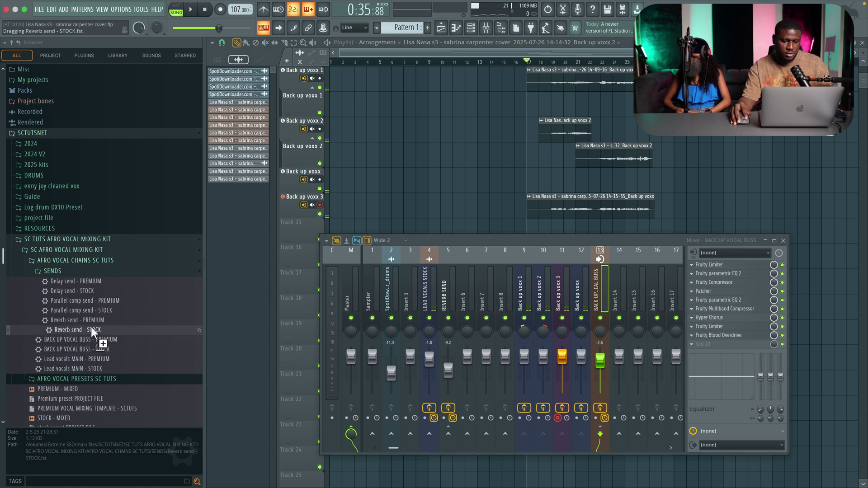
left_click_drag(613, 293, 615, 293)
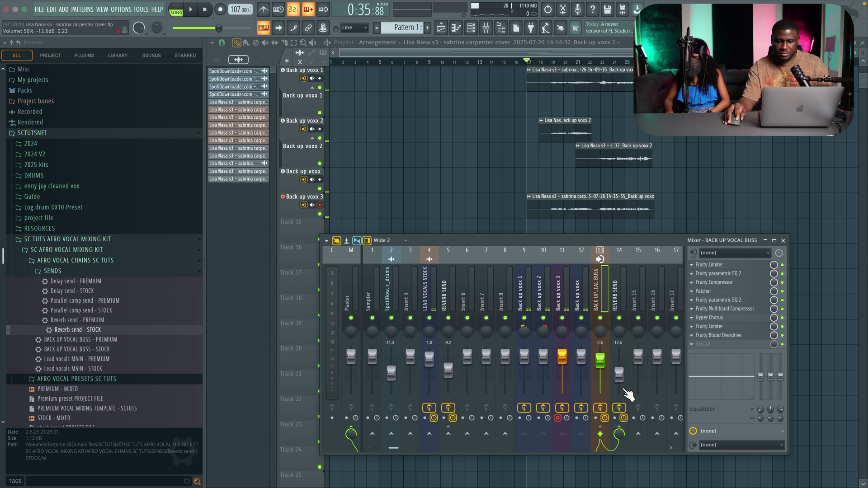
Raise the backup vocals' REVERB SEND mixer track to -4.7 dB during playback, checking its send level from BACK UP VOCAL BUSS.
left_click_drag(619, 374, 619, 367)
key("space")
left_click(600, 321)
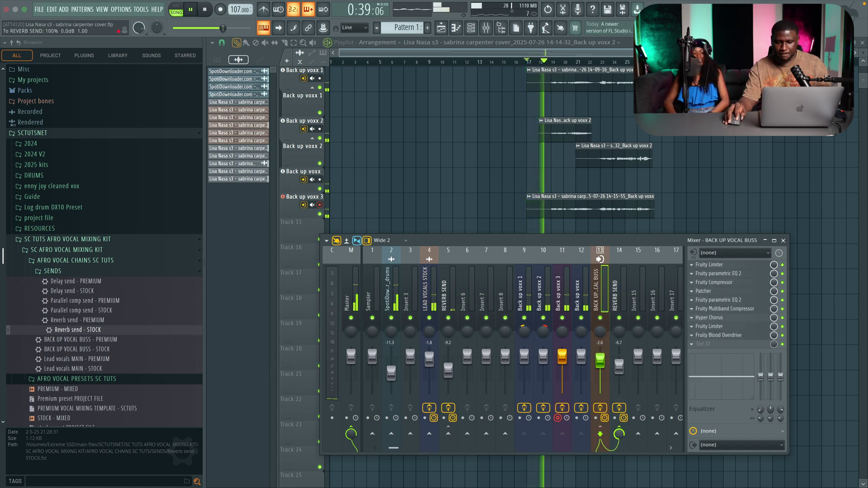
left_click(621, 433)
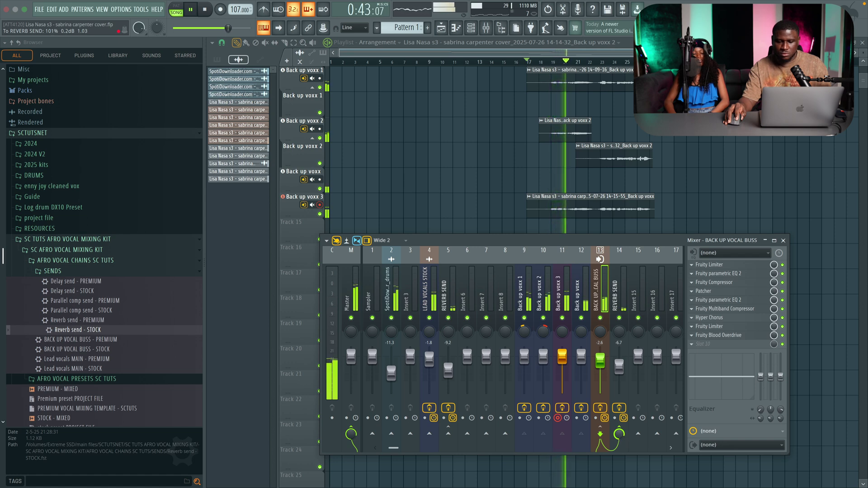
left_click_drag(619, 366, 619, 363)
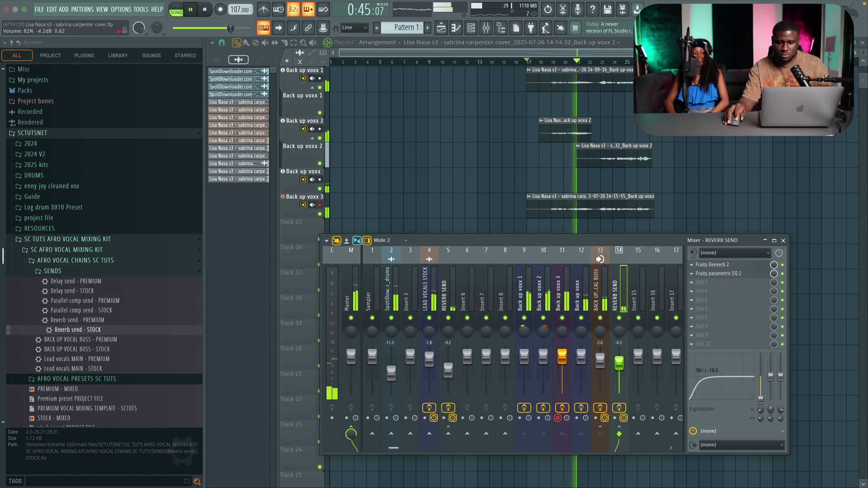
left_click(600, 306)
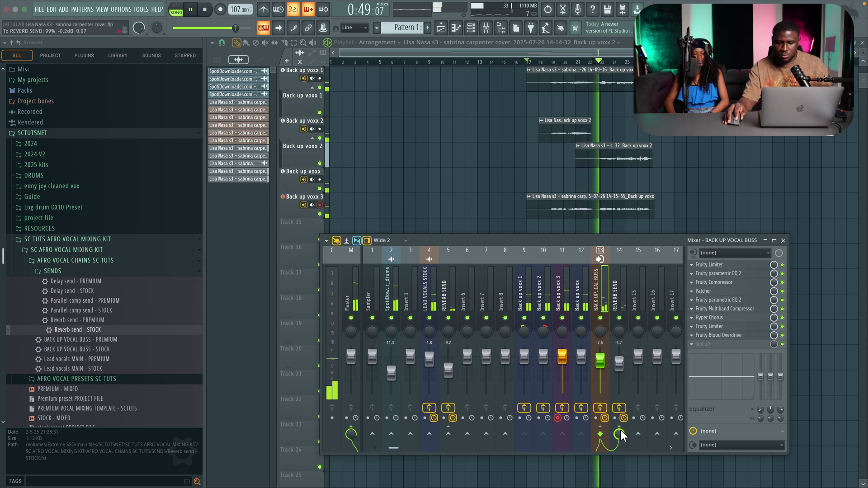
left_click(621, 362)
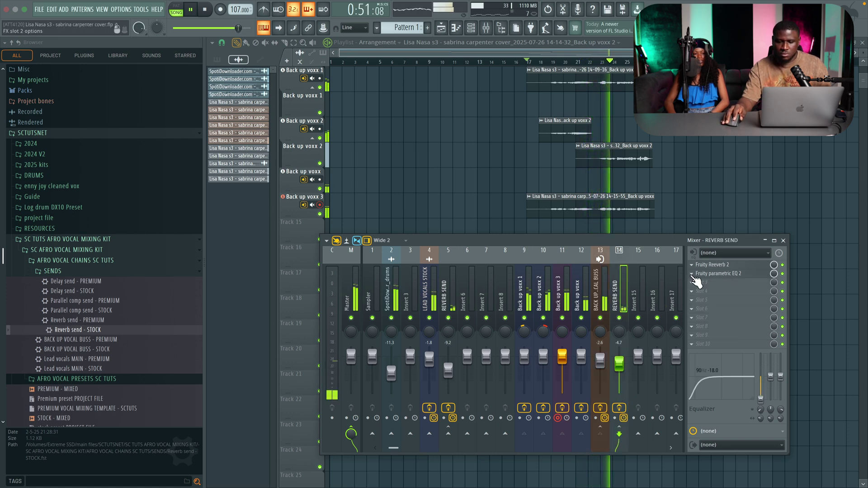
Inspect the Fruity Reeverb 2 settings on the backup vocals' REVERB SEND track during playback, then close the plugin.
left_click(712, 265)
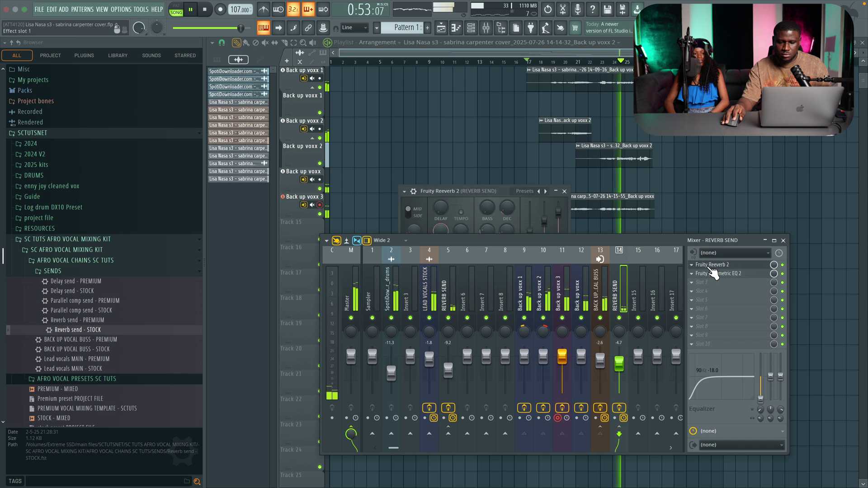
left_click_drag(487, 191, 499, 140)
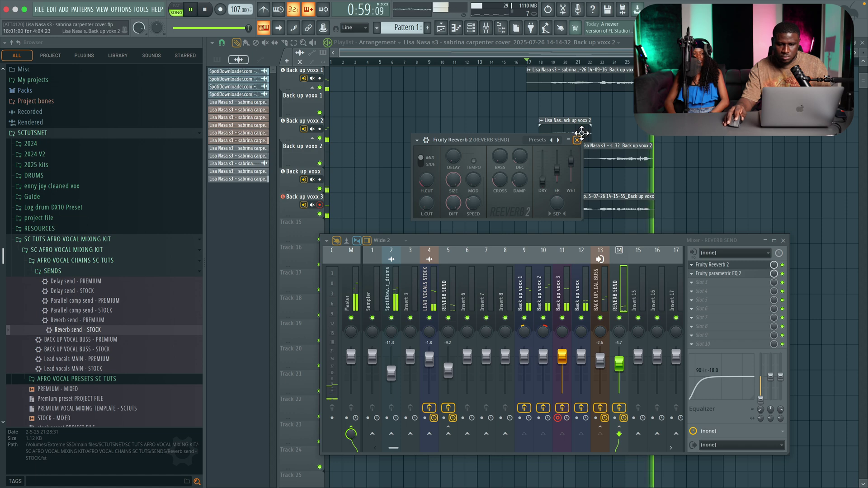
left_click(577, 140)
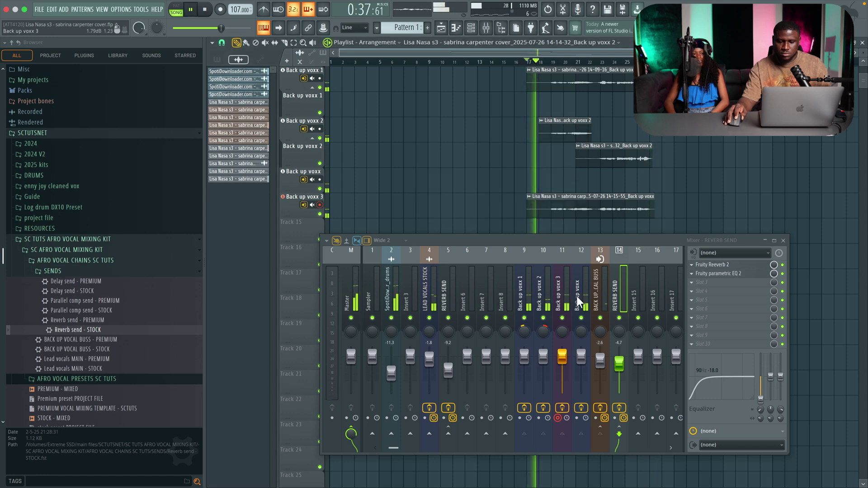
Save the project while the full song plays.
left_click(588, 279)
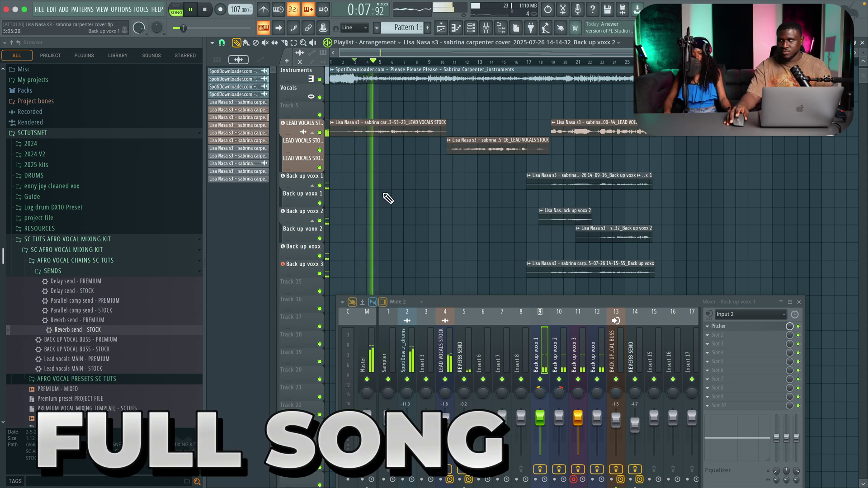
key("super+s")
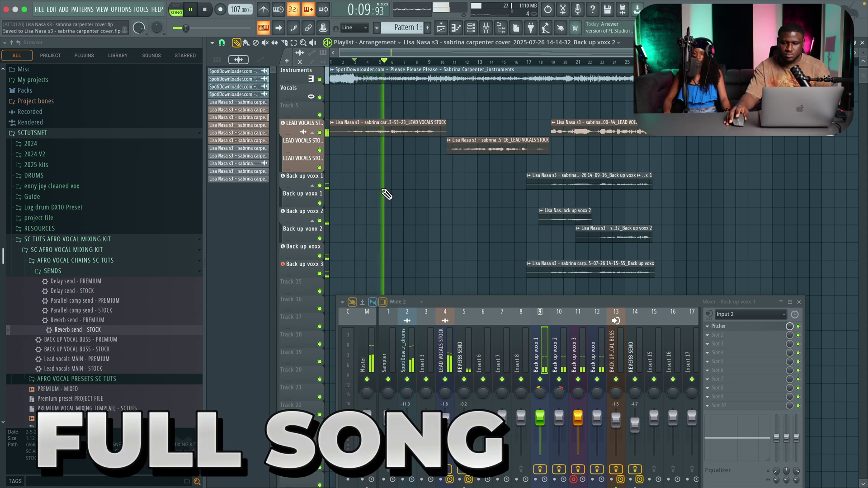